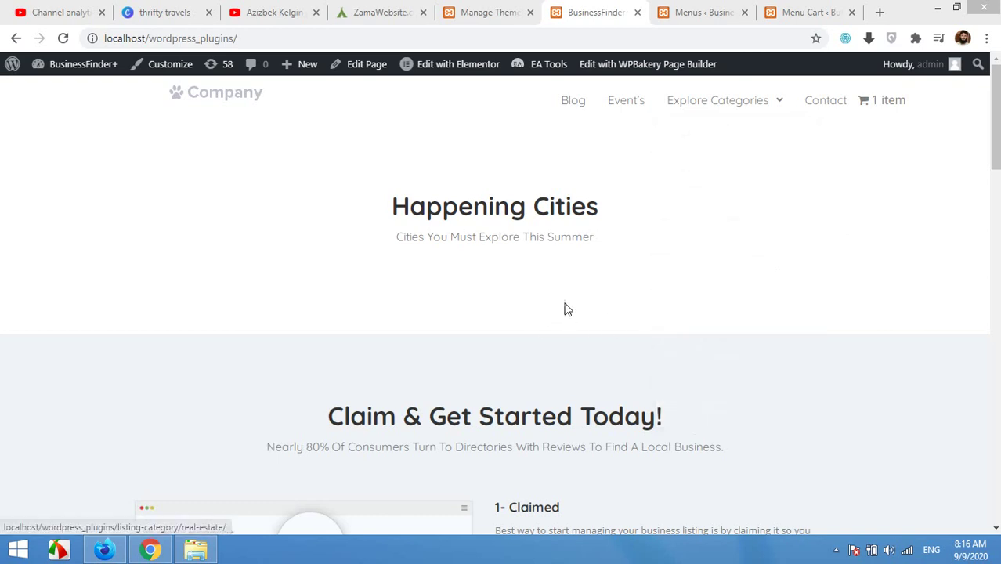
# - Switch to the lanceview.com blog front page and scroll through its posts
pyautogui.click(373, 11)
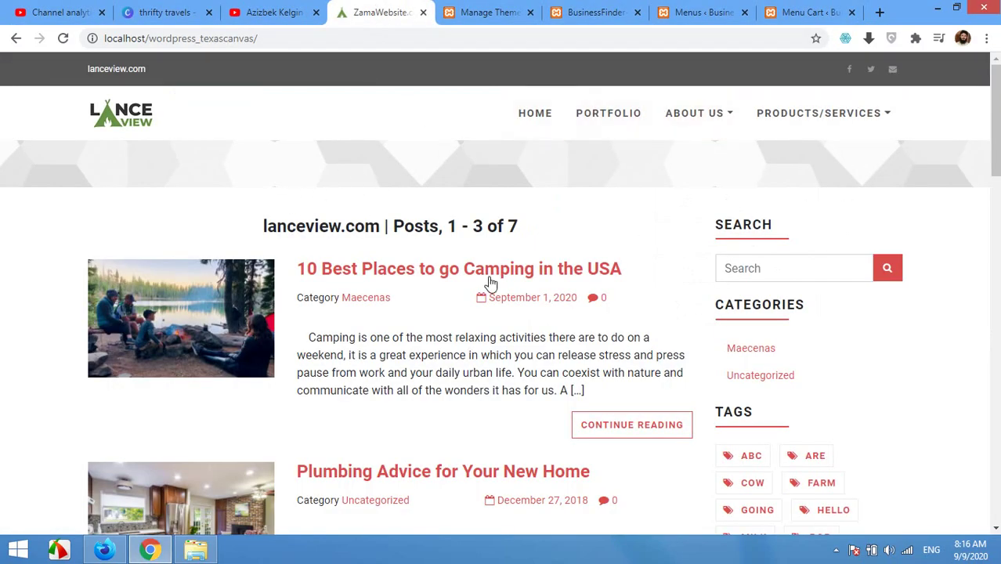
pyautogui.scroll(-5, 470, 321)
pyautogui.scroll(-3, 381, 341)
pyautogui.scroll(7, 464, 362)
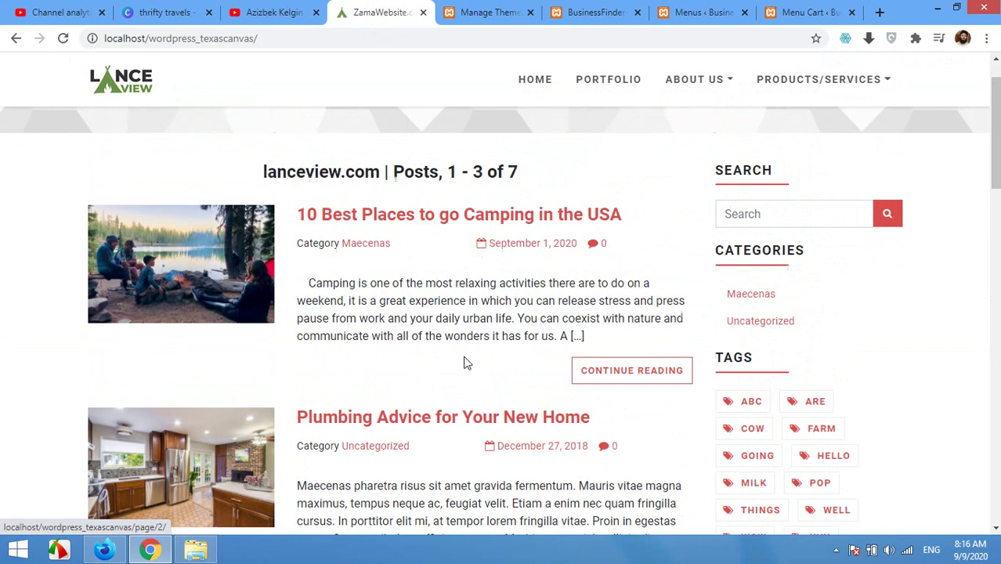
pyautogui.scroll(1, 464, 362)
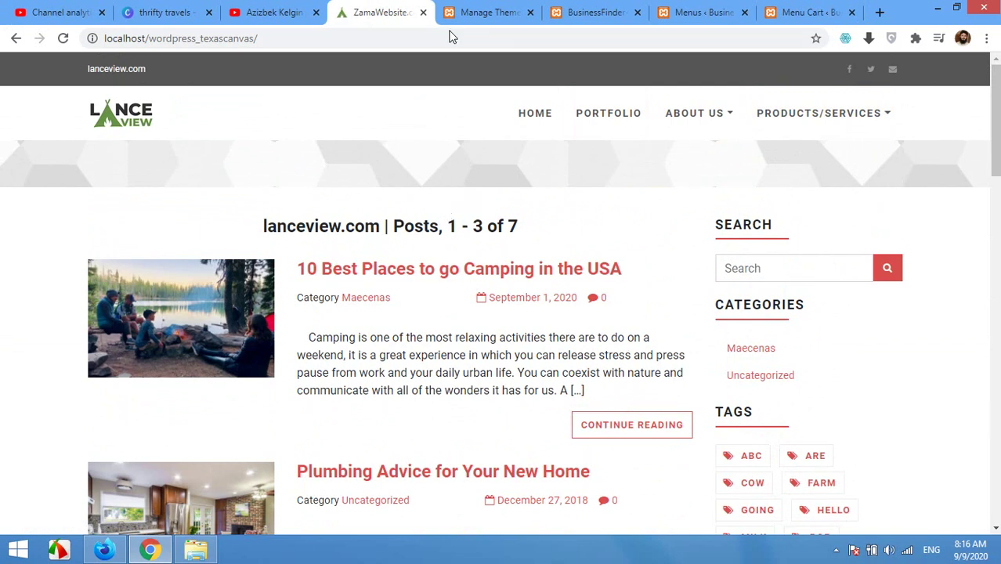
# - Search the plugin directory for 'woocommerce' from Plugins > Add New
pyautogui.click(472, 11)
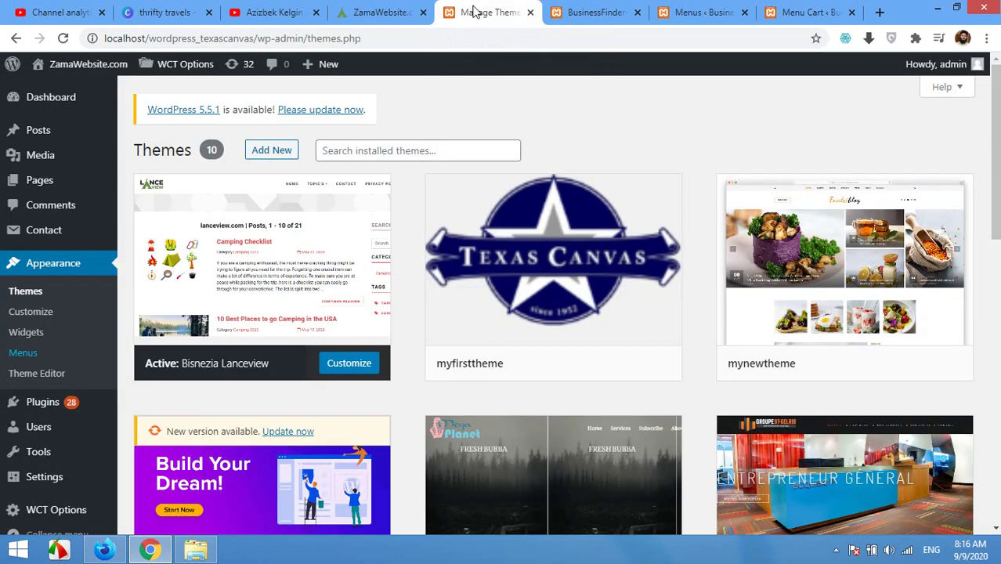
pyautogui.moveTo(42, 402)
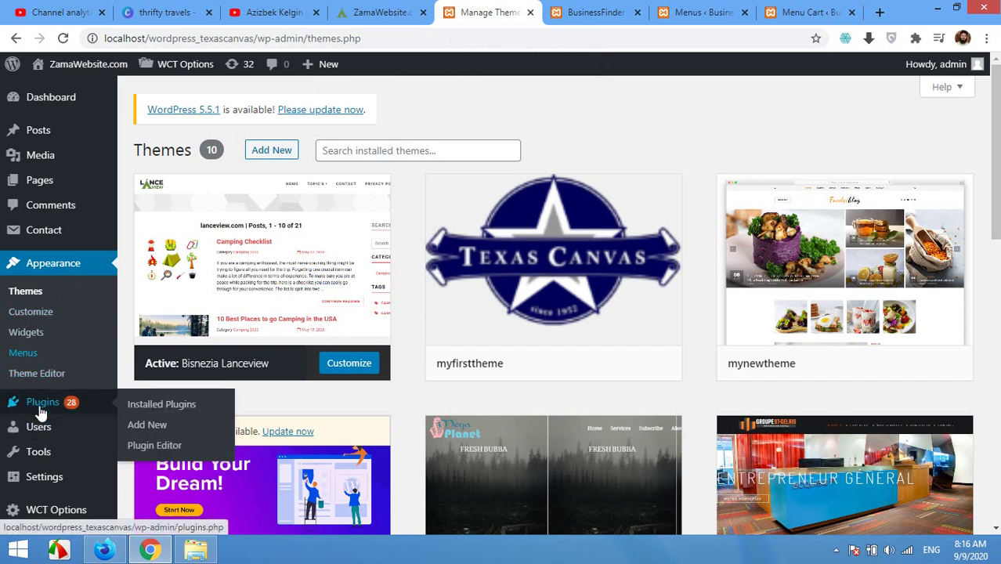
pyautogui.click(148, 427)
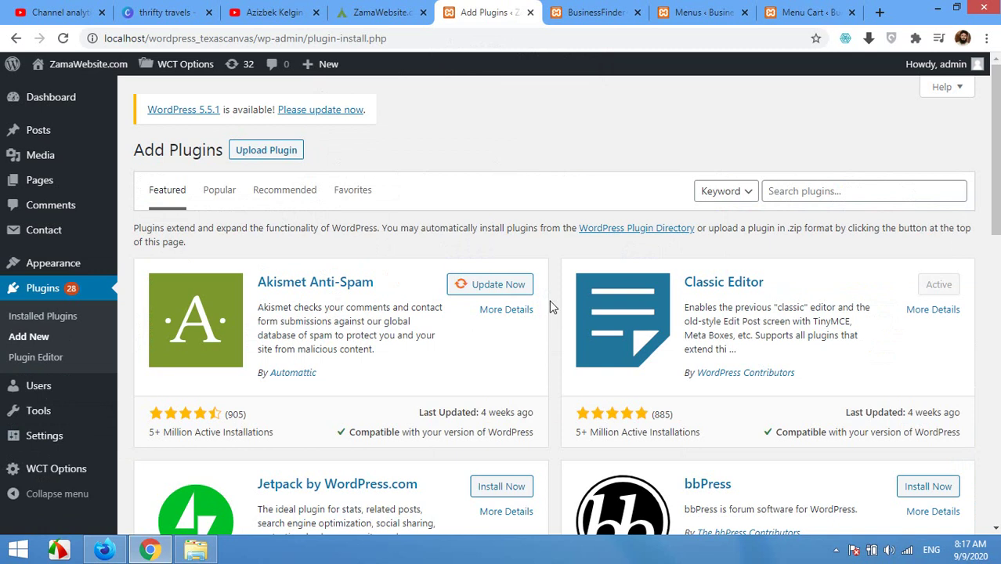
pyautogui.click(854, 190)
pyautogui.write('wo')
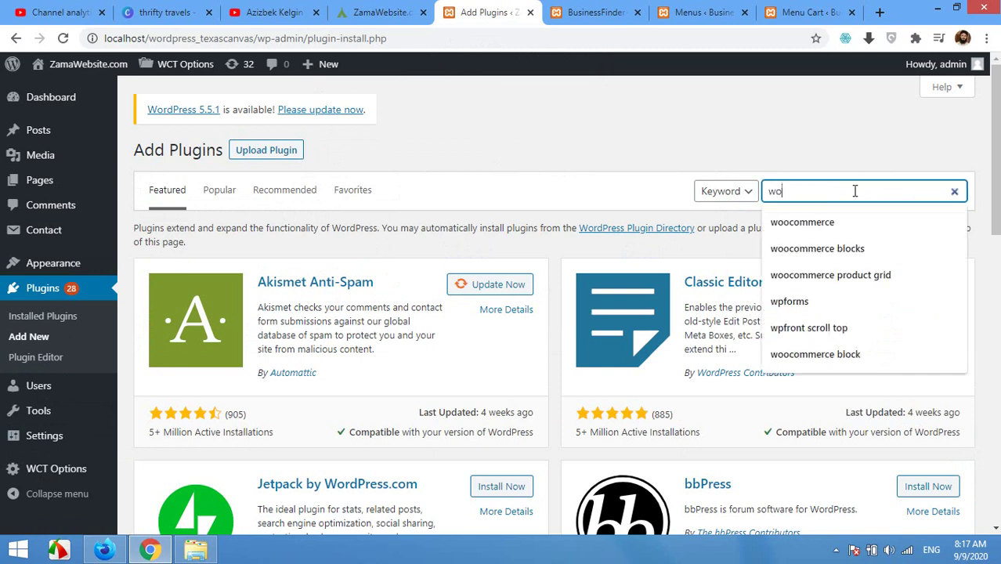
pyautogui.write('ocommerce')
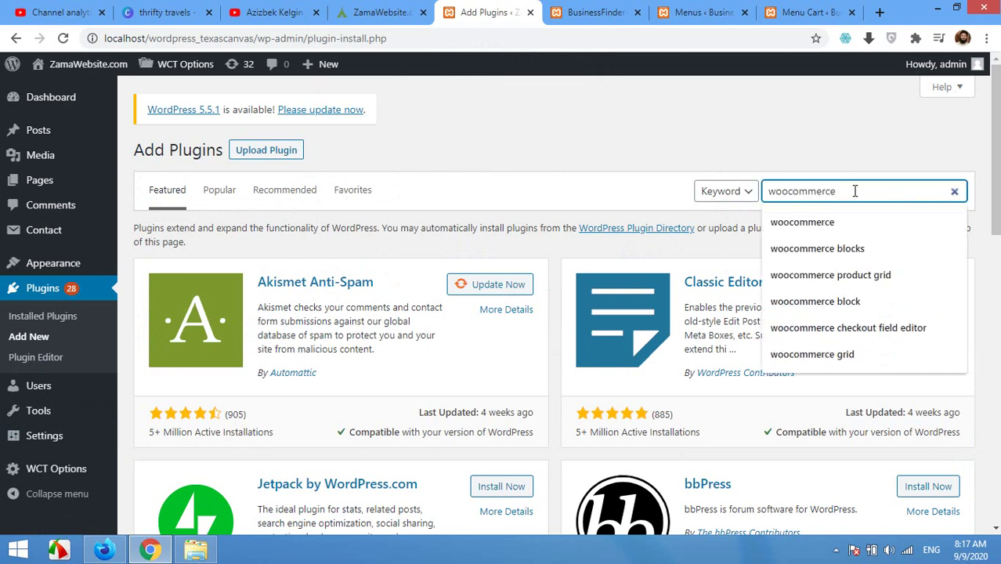
pyautogui.click(802, 222)
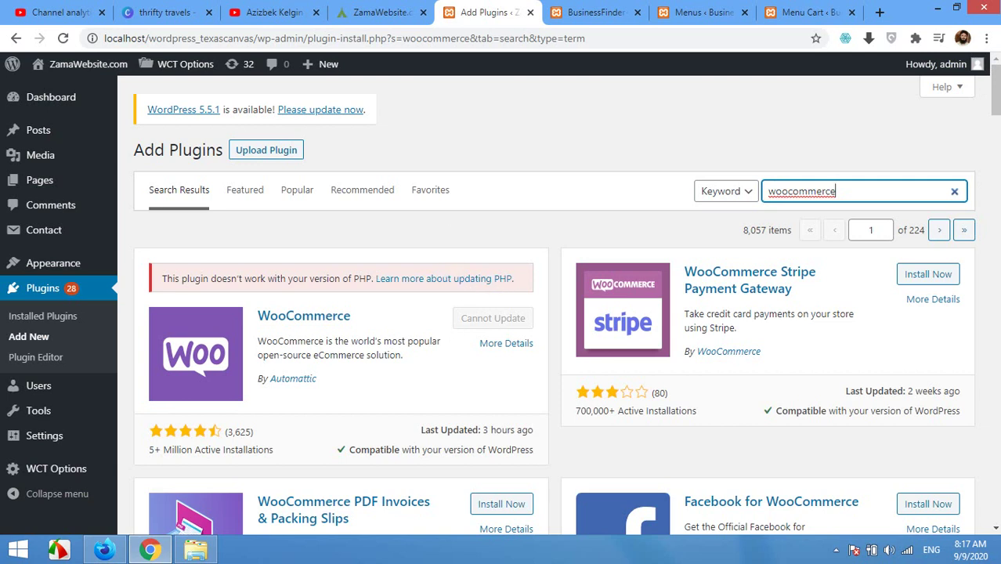
# - Activate the WooCommerce plugin in the installed plugins list
pyautogui.click(44, 318)
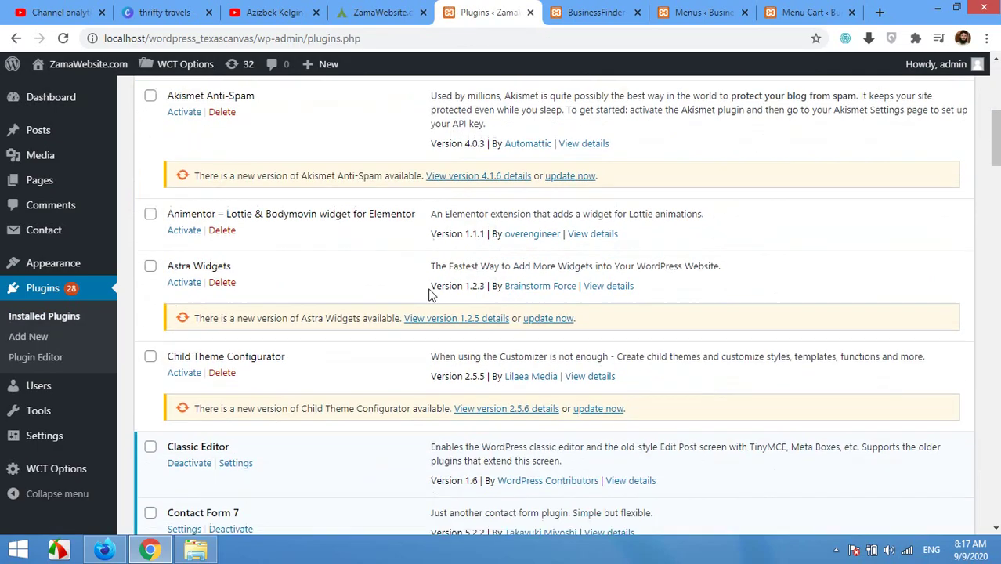
pyautogui.scroll(-5, 431, 291)
pyautogui.scroll(-5, 416, 313)
pyautogui.scroll(-5, 411, 333)
pyautogui.scroll(-5, 409, 340)
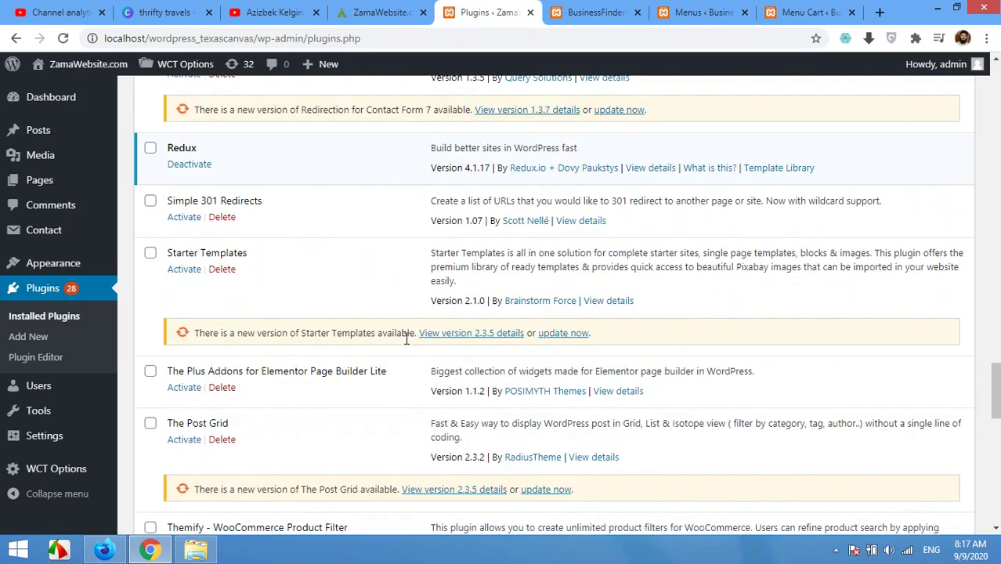
pyautogui.scroll(-5, 405, 344)
pyautogui.scroll(-3, 399, 355)
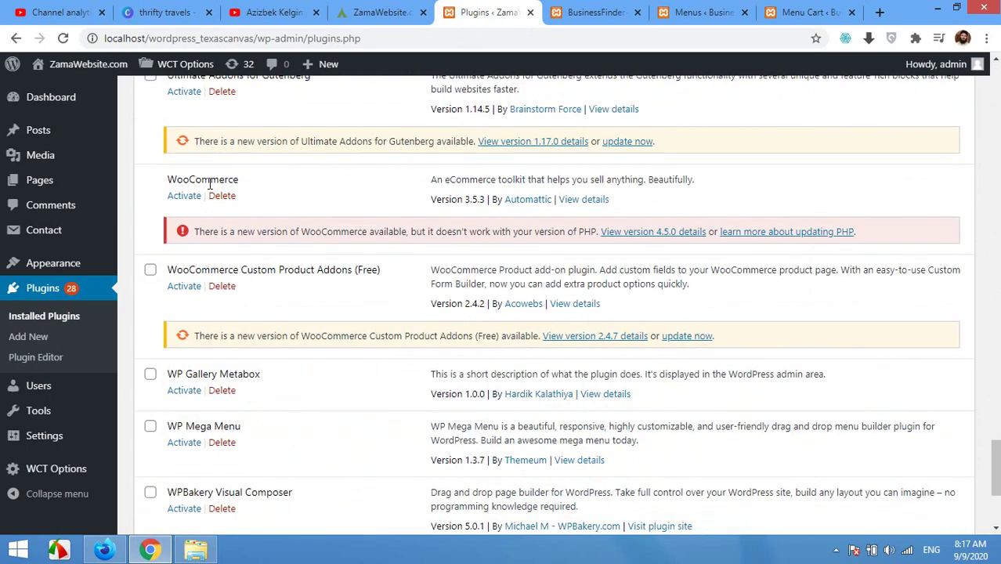
pyautogui.click(181, 198)
# - Reload the lanceview.com front page to check the site
pyautogui.scroll(2, 402, 368)
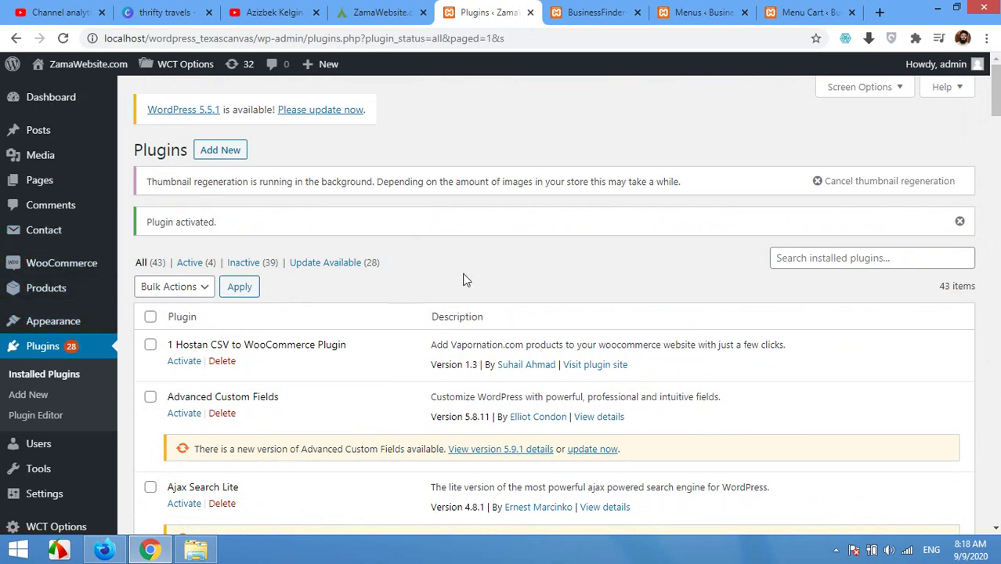
pyautogui.click(356, 6)
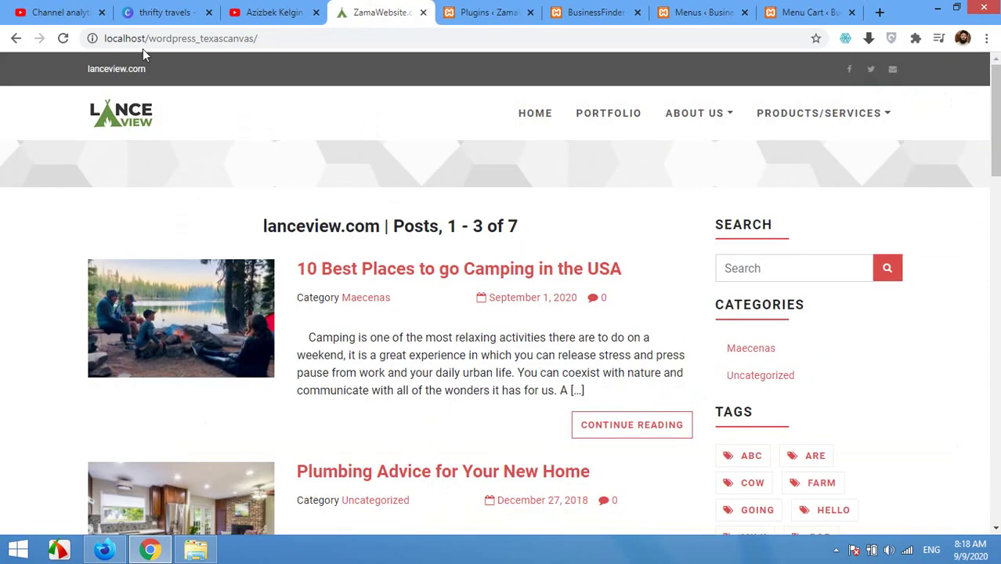
pyautogui.click(62, 37)
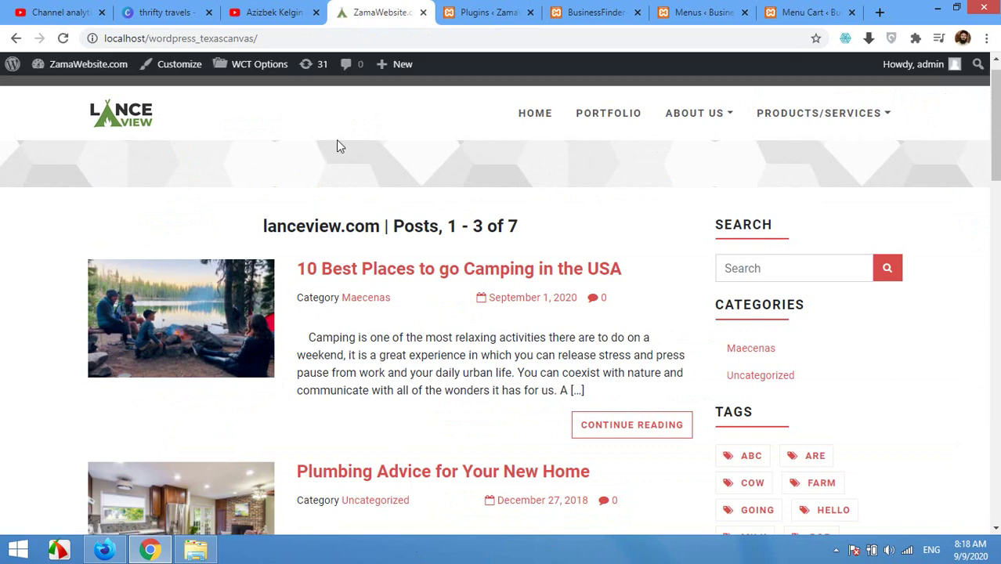
# - Search 'menu cart', then install and activate the WooCommerce Menu Cart plugin
pyautogui.click(473, 8)
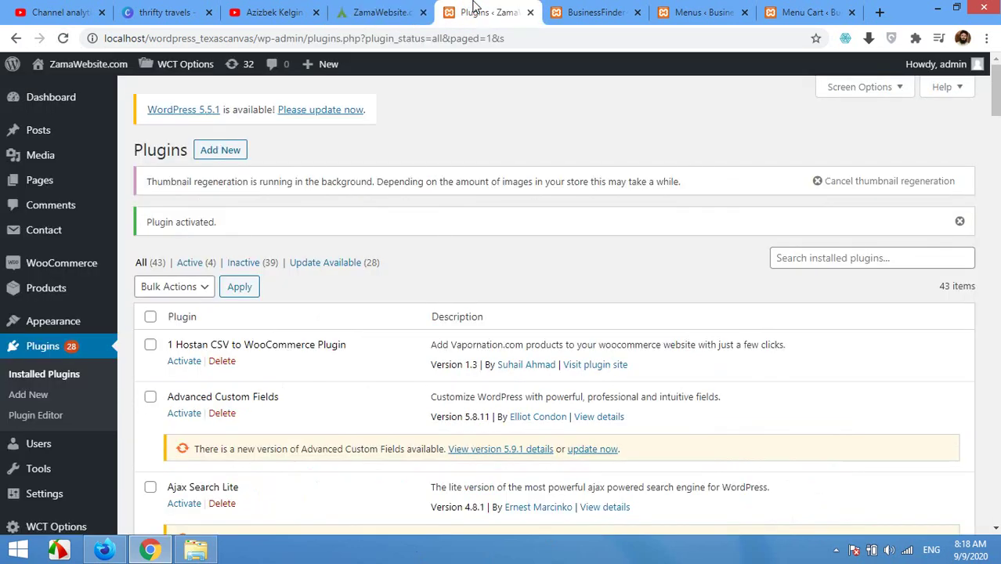
pyautogui.click(30, 396)
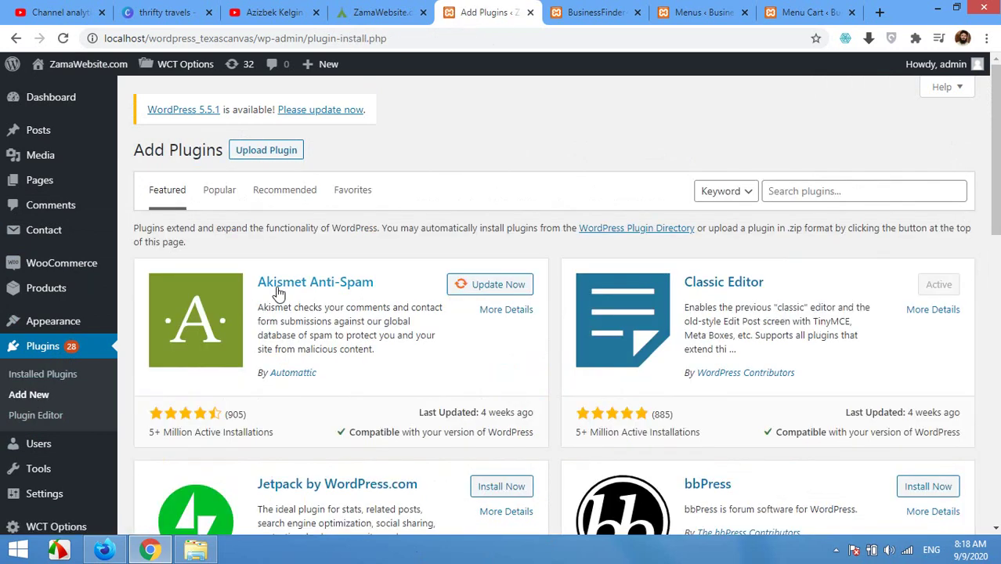
pyautogui.click(839, 191)
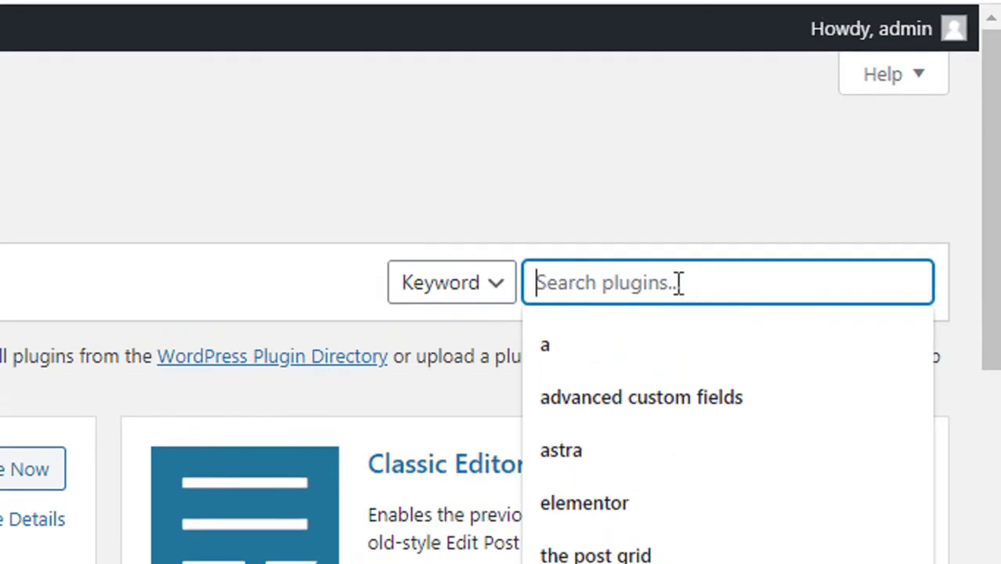
pyautogui.write('menu cart')
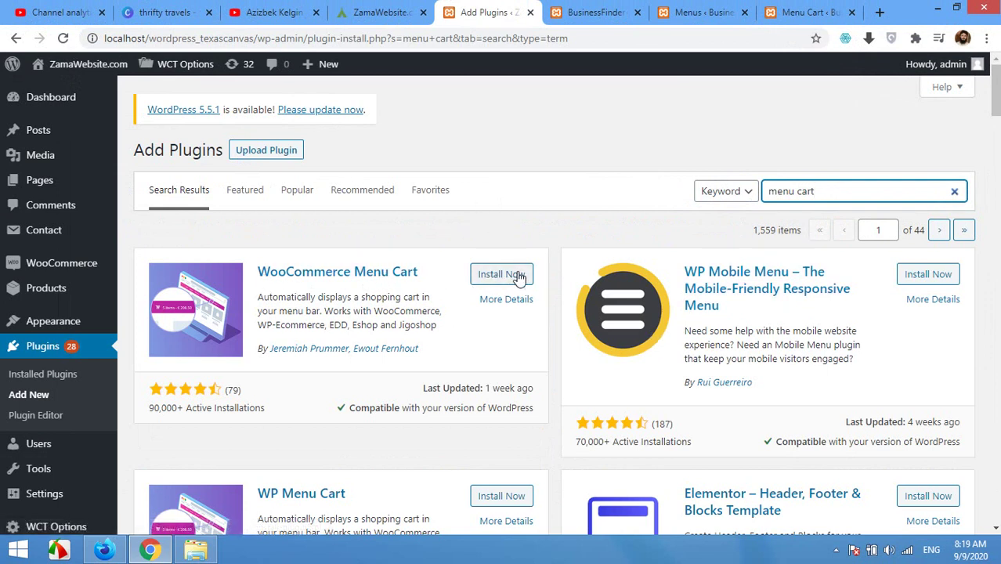
pyautogui.click(517, 282)
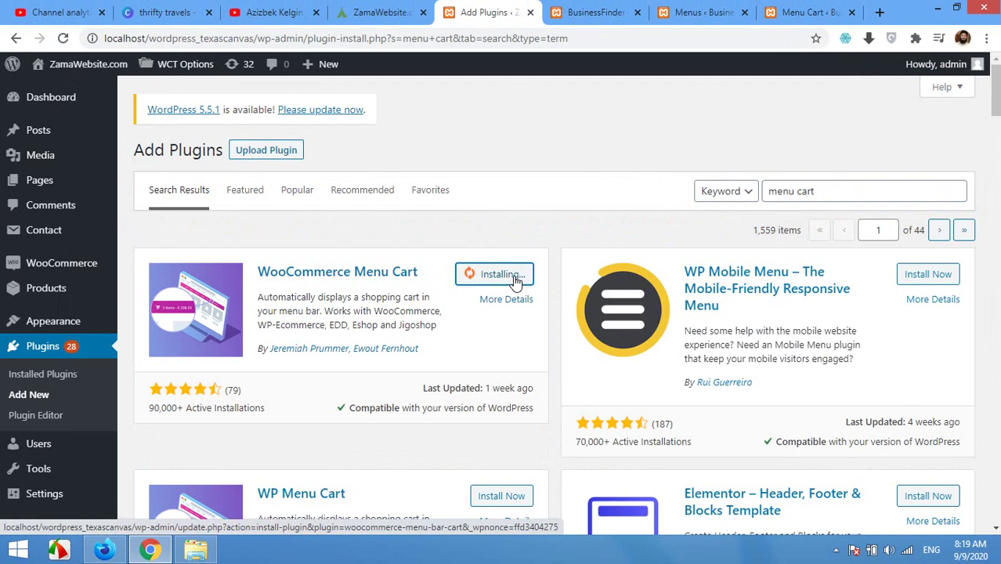
pyautogui.click(511, 283)
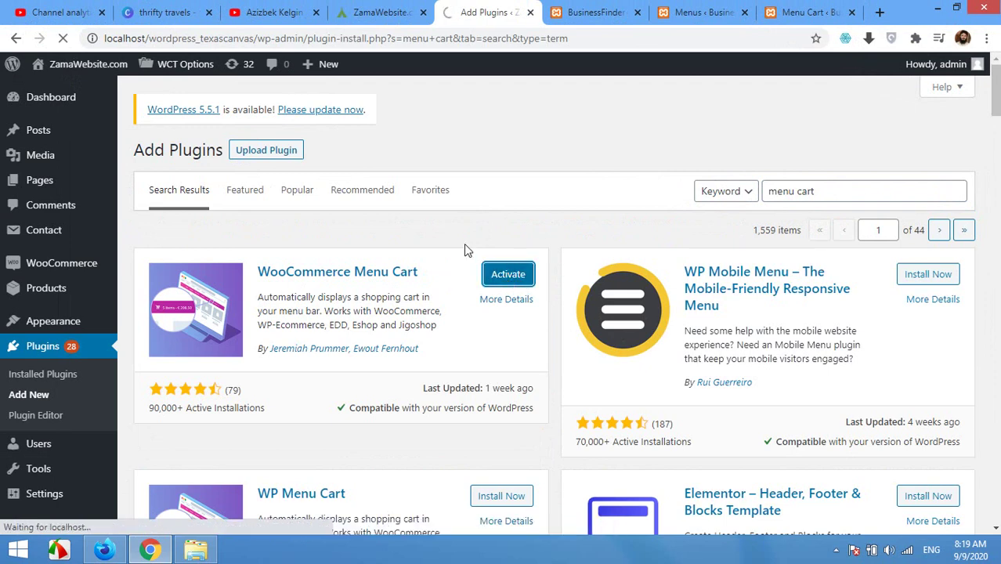
# - Scroll the installed plugins list down to the active WooCommerce Menu Cart entry
pyautogui.scroll(-5, 399, 337)
pyautogui.scroll(-5, 394, 349)
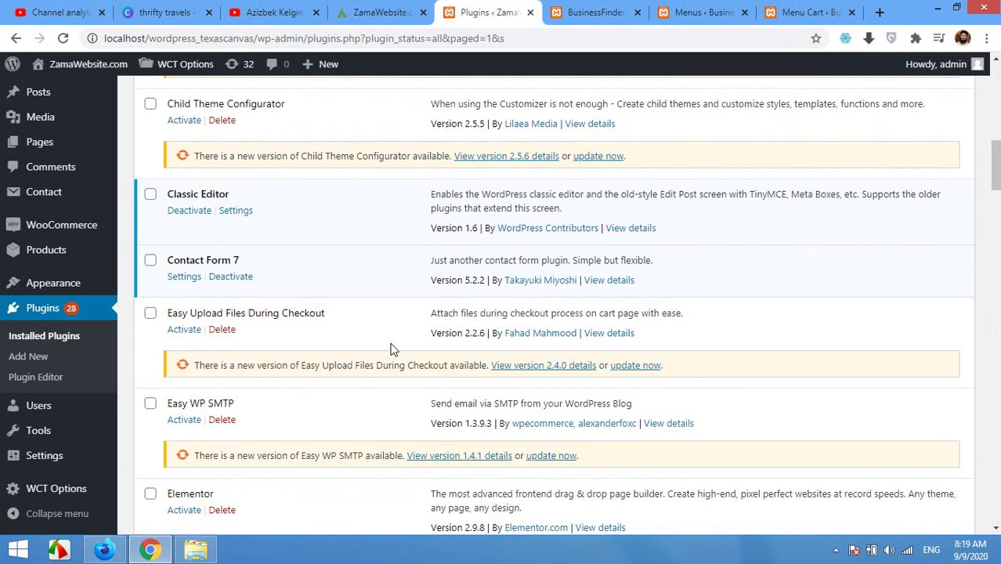
pyautogui.scroll(-5, 393, 350)
pyautogui.scroll(-5, 393, 349)
pyautogui.scroll(-2, 393, 349)
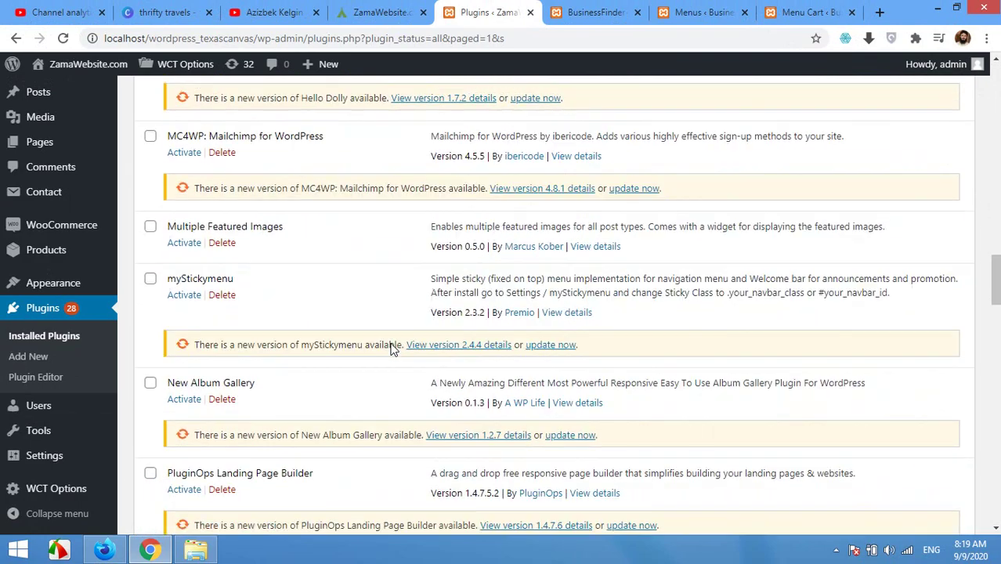
pyautogui.scroll(1, 284, 274)
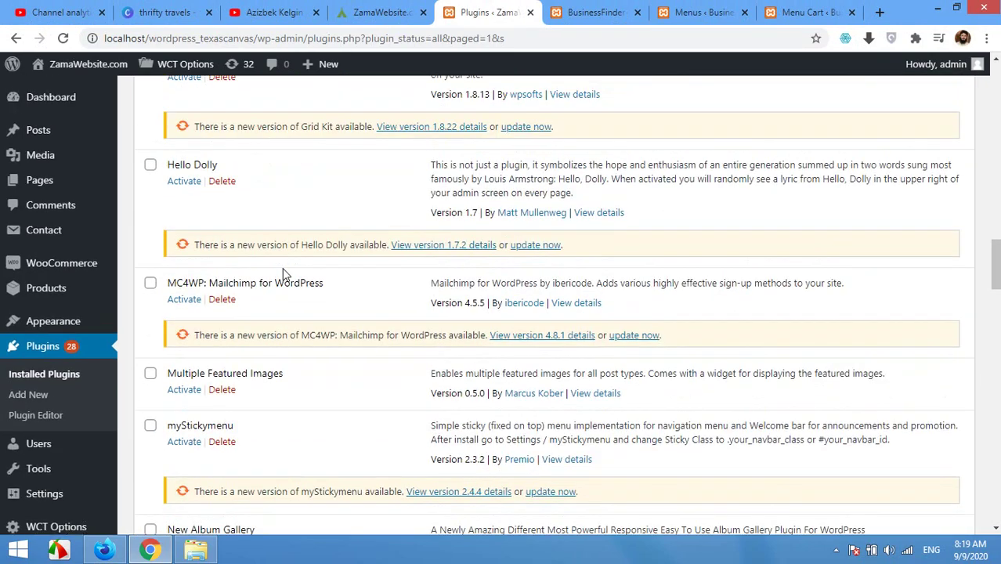
pyautogui.scroll(-3, 286, 294)
pyautogui.scroll(-1, 290, 312)
pyautogui.scroll(-2, 311, 328)
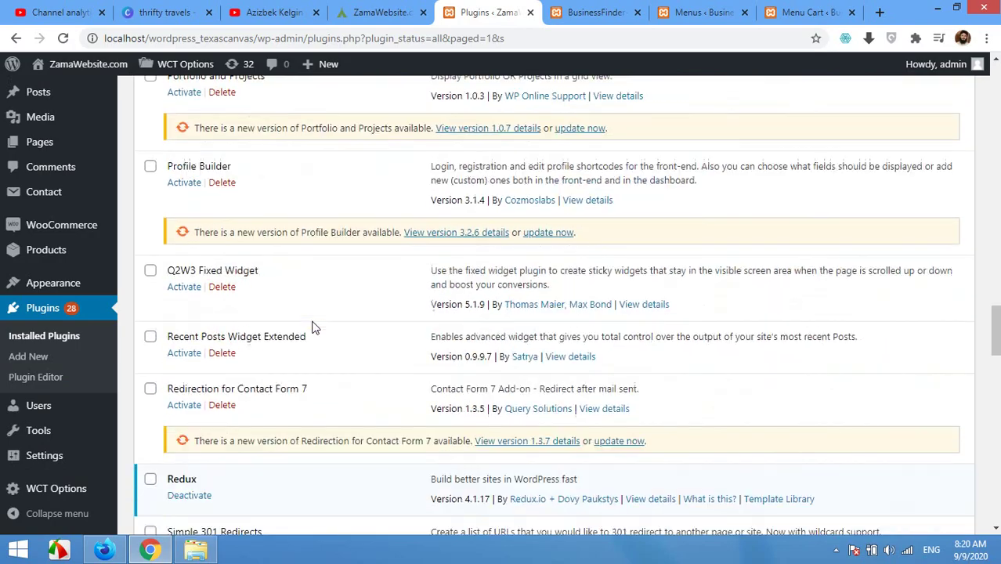
pyautogui.scroll(-3, 312, 328)
pyautogui.scroll(-1, 311, 327)
pyautogui.scroll(-4, 312, 328)
pyautogui.scroll(-2, 311, 327)
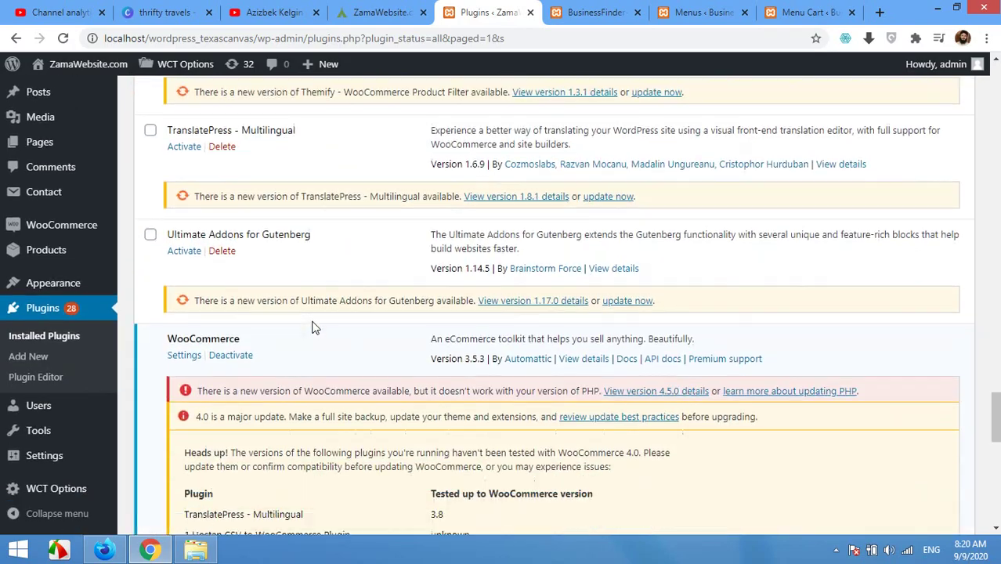
pyautogui.scroll(-4, 312, 328)
pyautogui.scroll(-4, 312, 327)
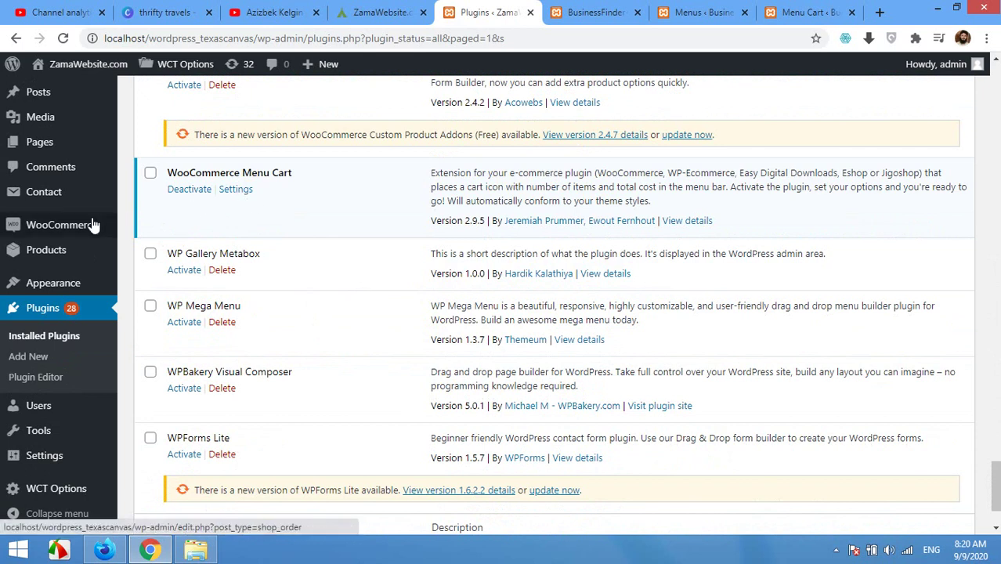
pyautogui.moveTo(62, 225)
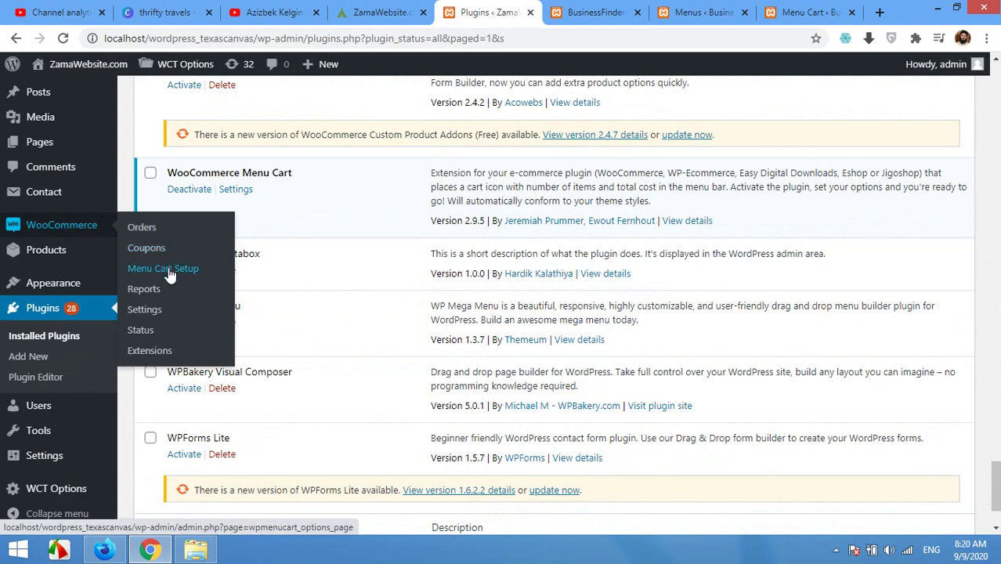
# - Open the WooCommerce Menu Cart Setup settings page
pyautogui.click(169, 268)
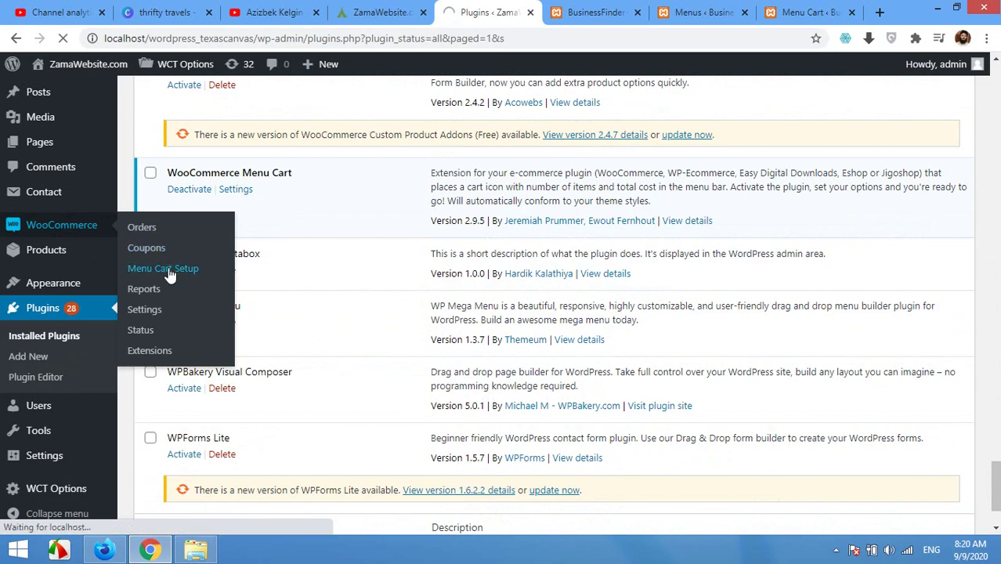
pyautogui.scroll(-6, 470, 305)
pyautogui.scroll(-5, 455, 368)
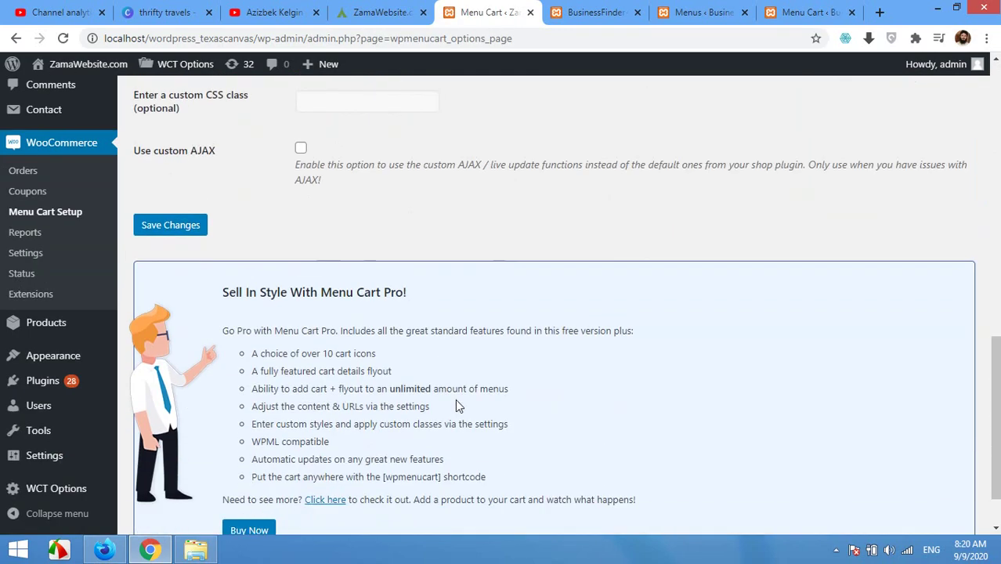
pyautogui.scroll(10, 458, 405)
pyautogui.scroll(4, 458, 405)
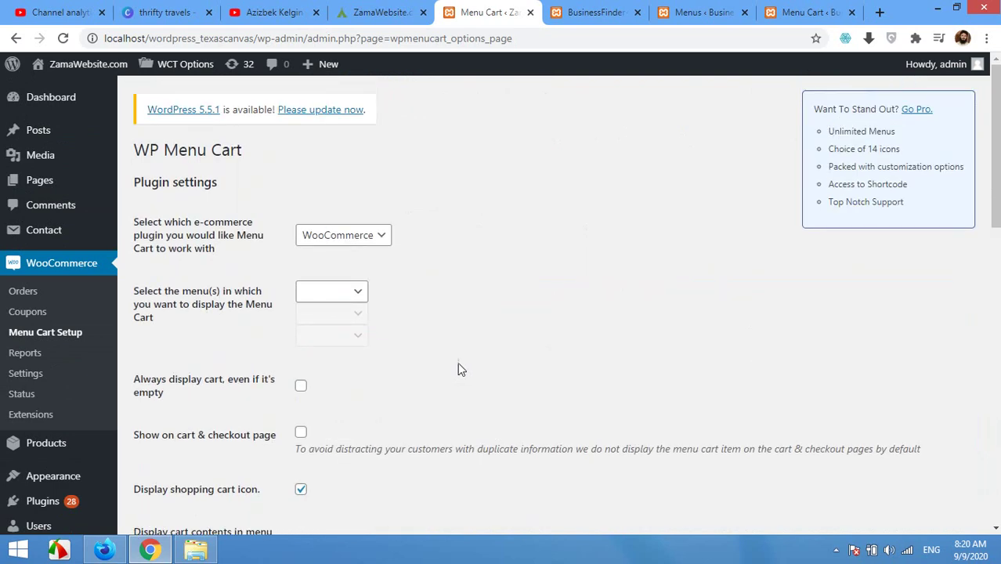
# - Reload the live site to compare its header menu with the settings
pyautogui.click(376, 12)
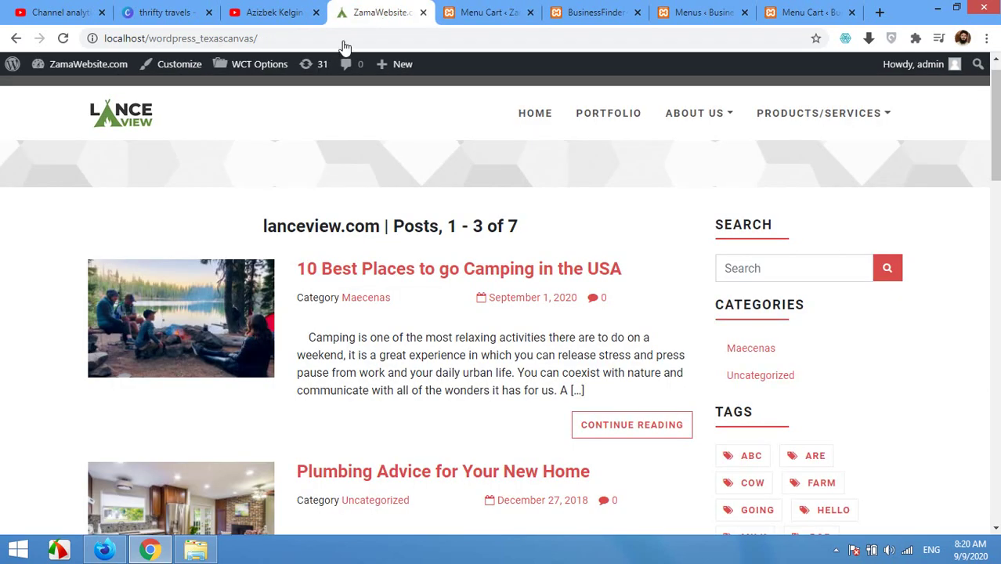
pyautogui.click(62, 39)
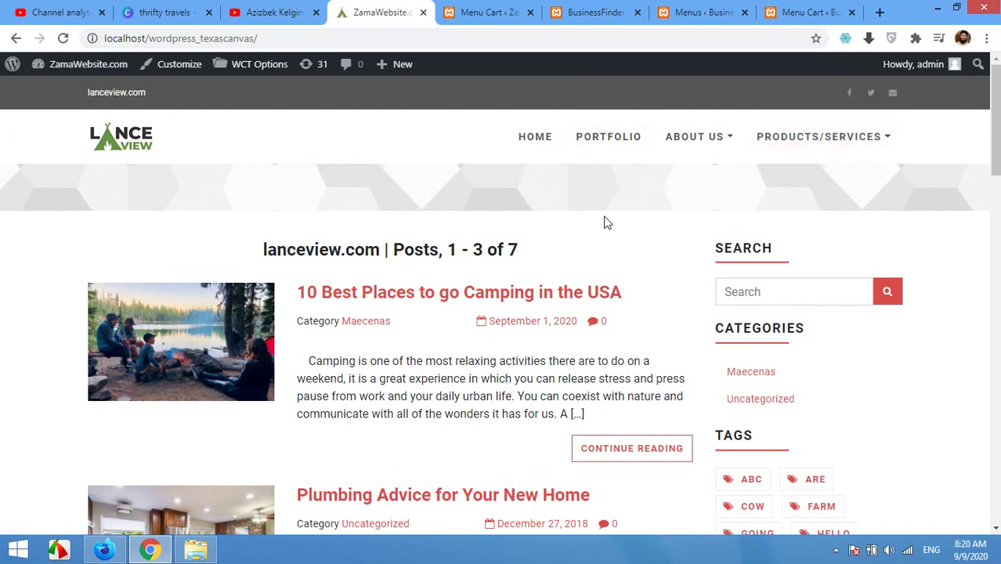
pyautogui.click(486, 14)
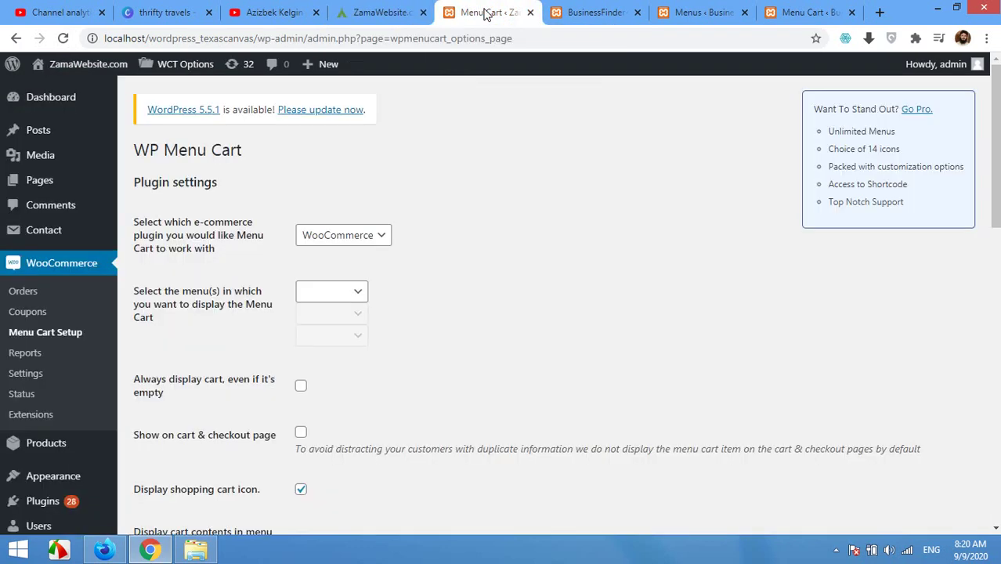
pyautogui.click(392, 13)
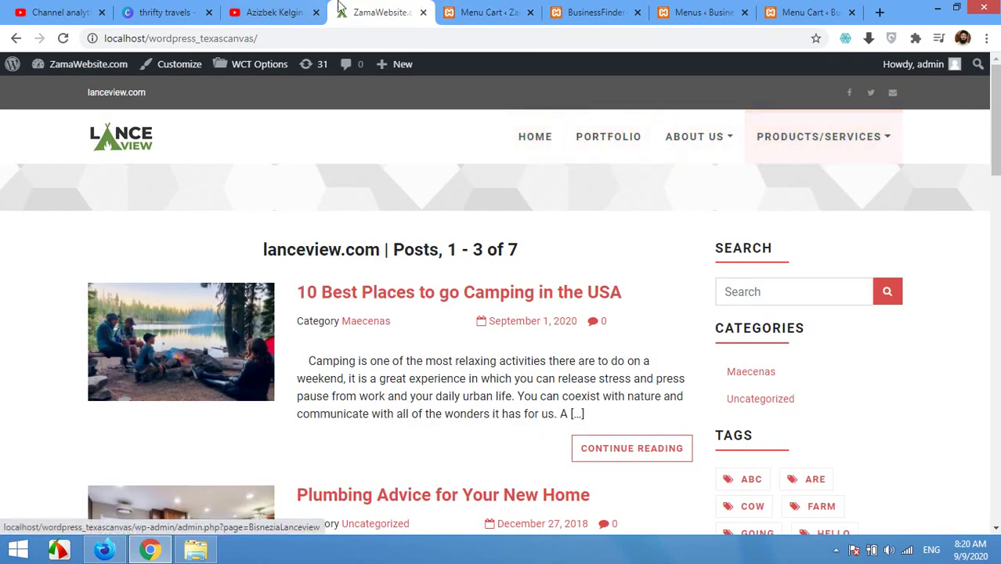
pyautogui.click(495, 12)
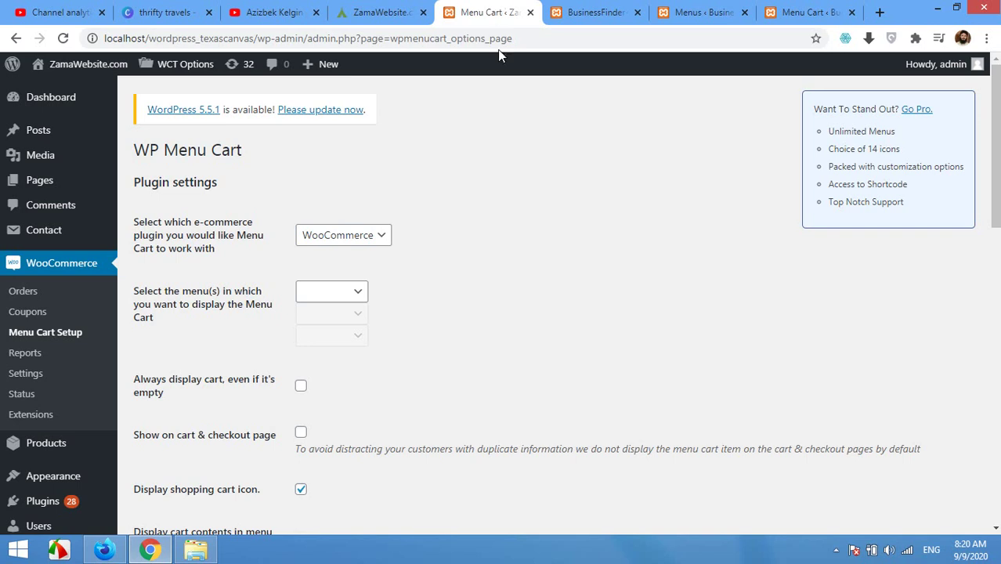
# - Check the menu dropdown without choosing a menu, then bring up the Menus link options
pyautogui.click(357, 292)
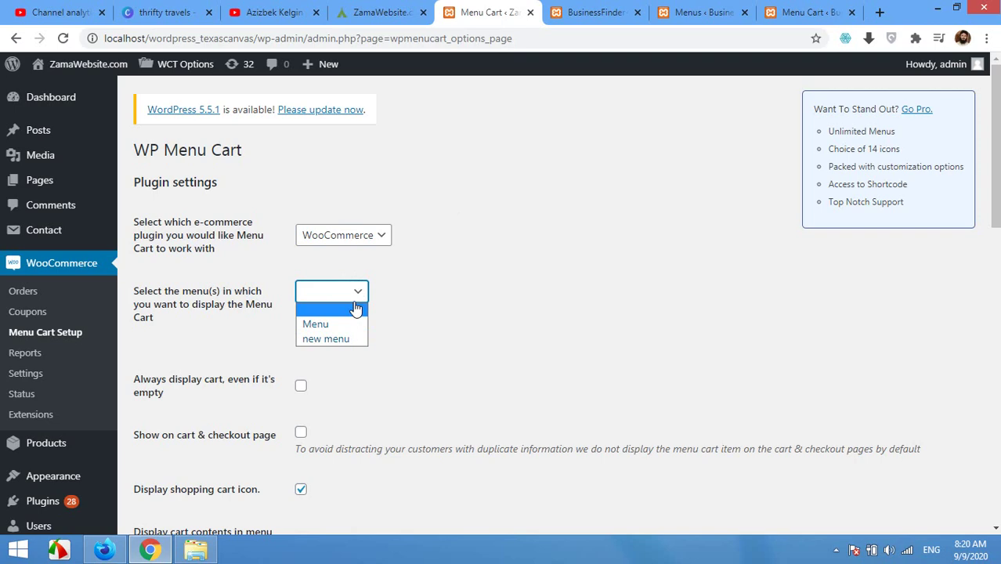
pyautogui.click(447, 256)
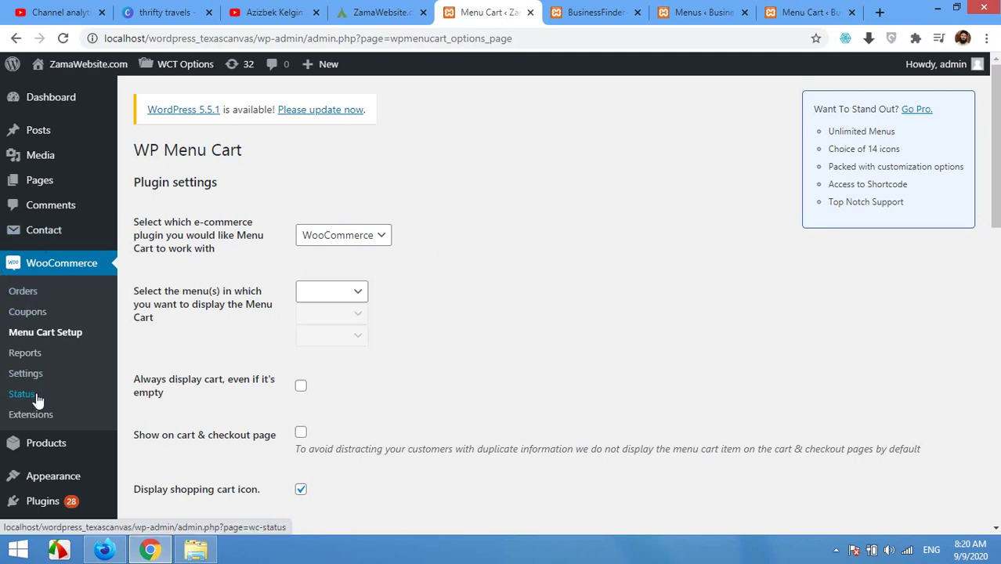
pyautogui.scroll(-2, 61, 357)
pyautogui.moveTo(53, 356)
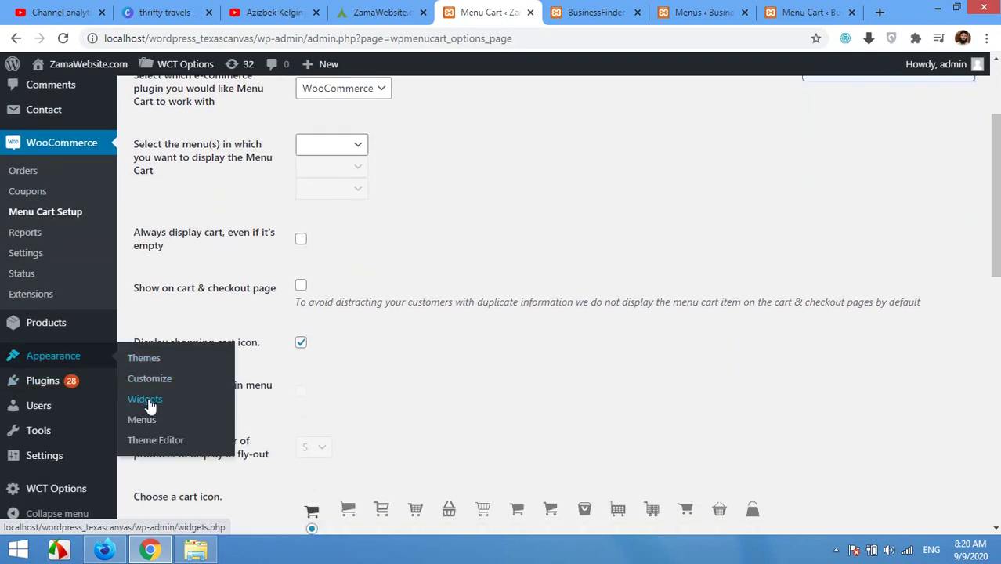
pyautogui.rightClick(141, 420)
# - Open Appearance > Menus in a new tab and confirm 'new menu' is assigned to Header Top Menu
pyautogui.click(219, 305)
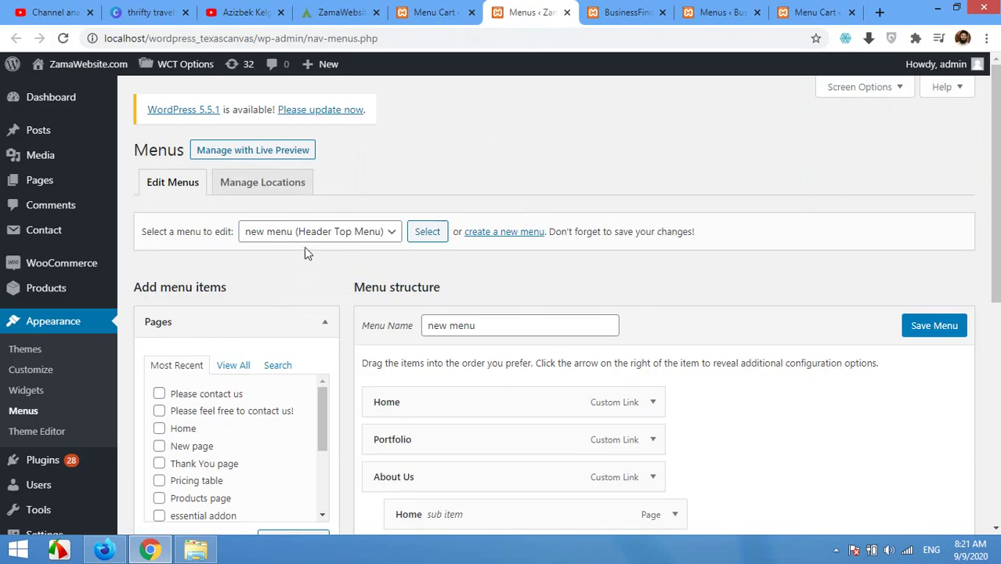
pyautogui.click(343, 234)
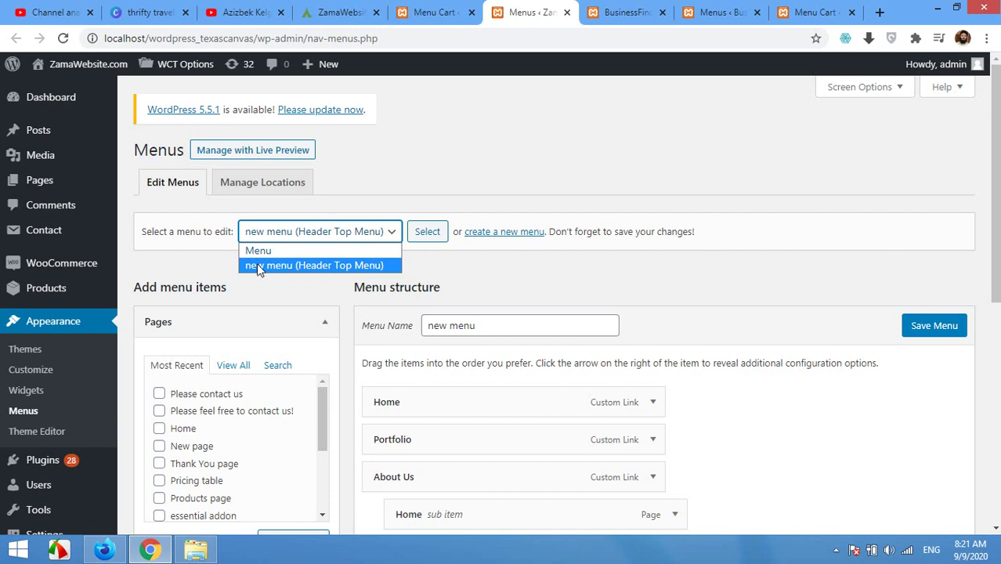
pyautogui.click(470, 275)
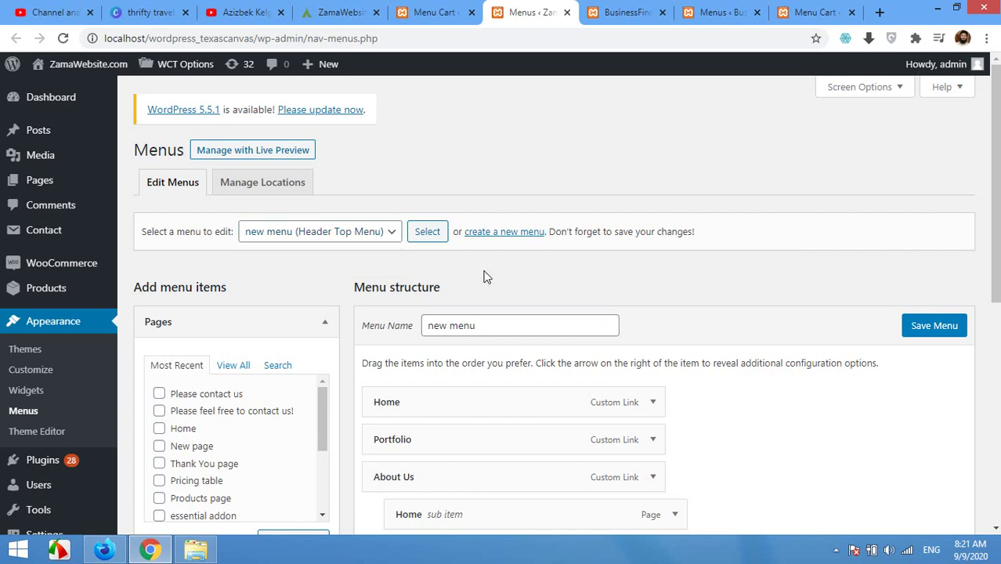
pyautogui.click(255, 188)
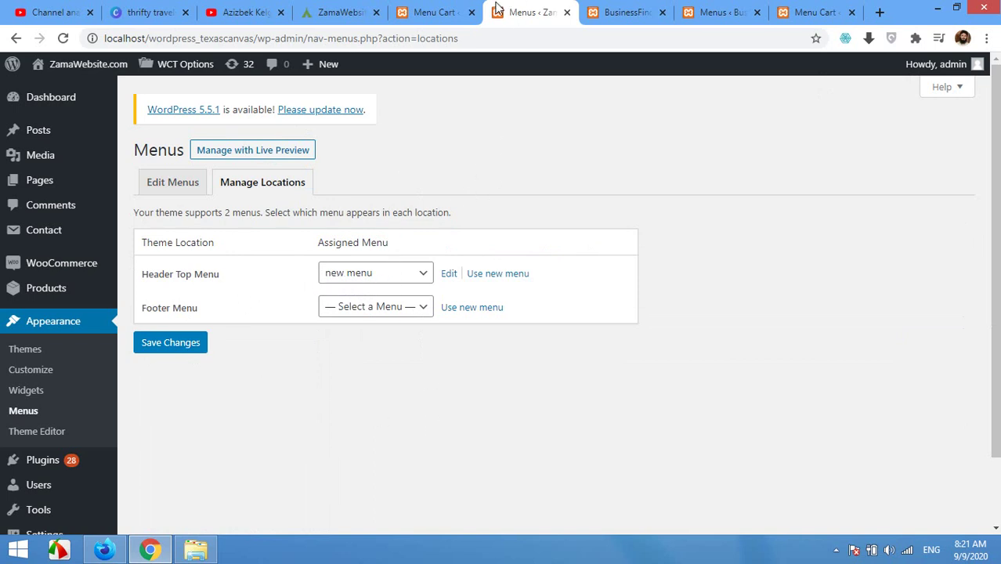
# - Choose 'new menu' for the cart and enable showing it on cart and checkout pages
pyautogui.click(453, 15)
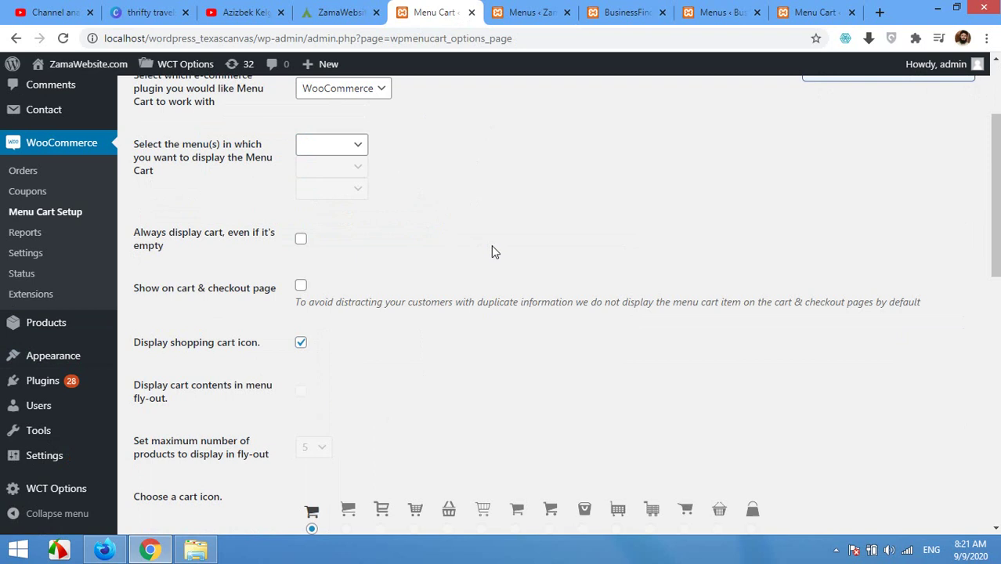
pyautogui.scroll(1, 491, 248)
pyautogui.click(326, 221)
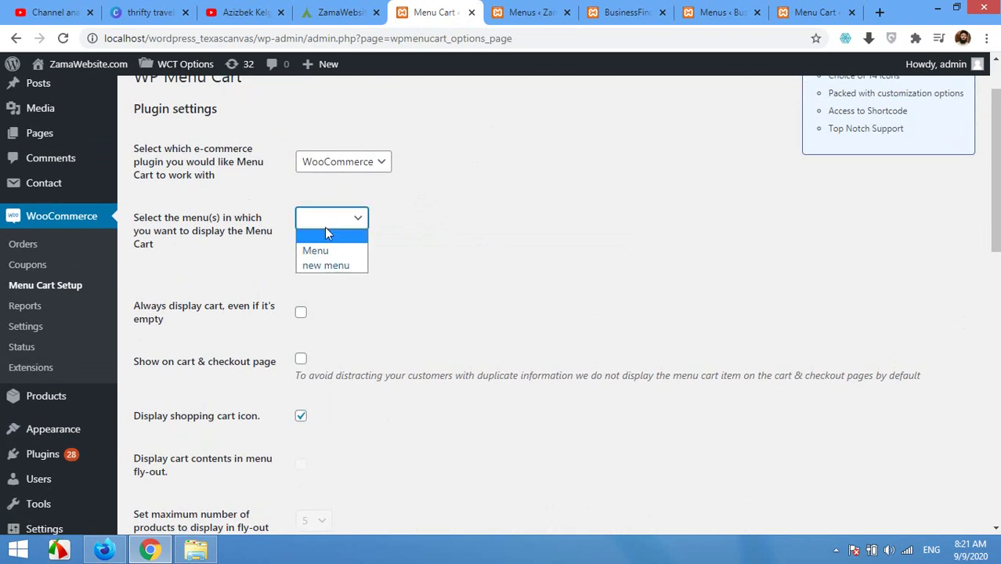
pyautogui.click(320, 266)
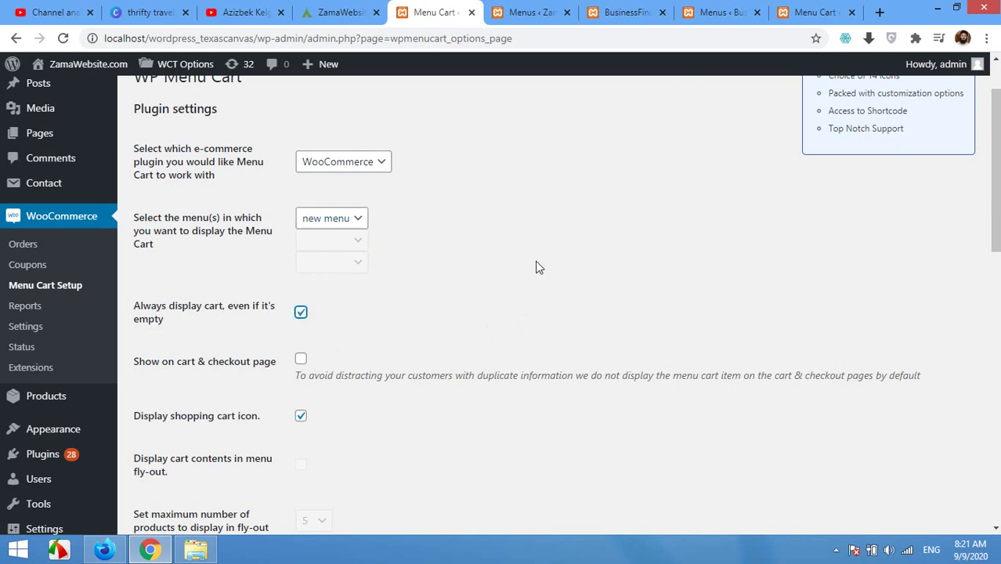
pyautogui.scroll(-1, 399, 350)
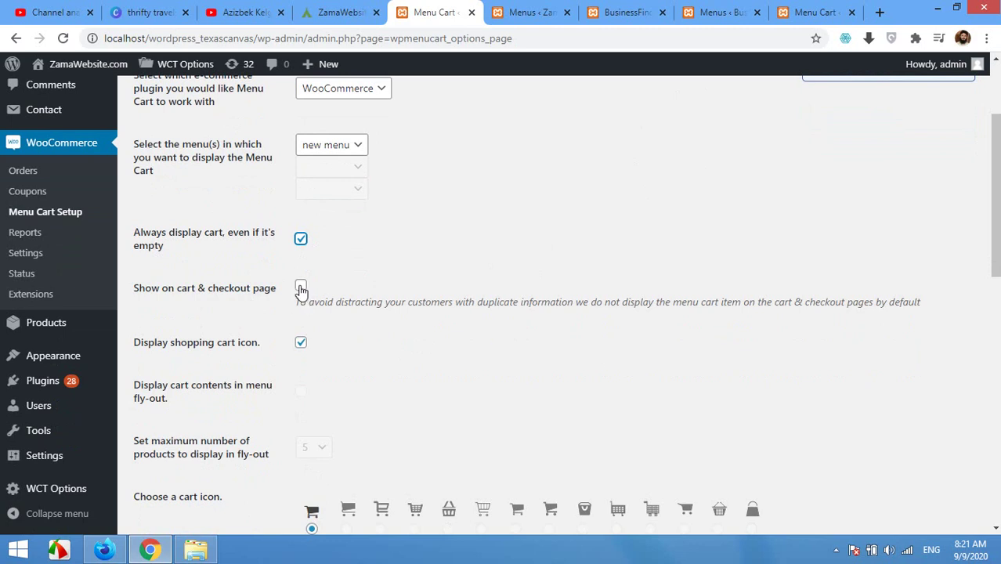
pyautogui.click(301, 288)
pyautogui.scroll(-2, 400, 301)
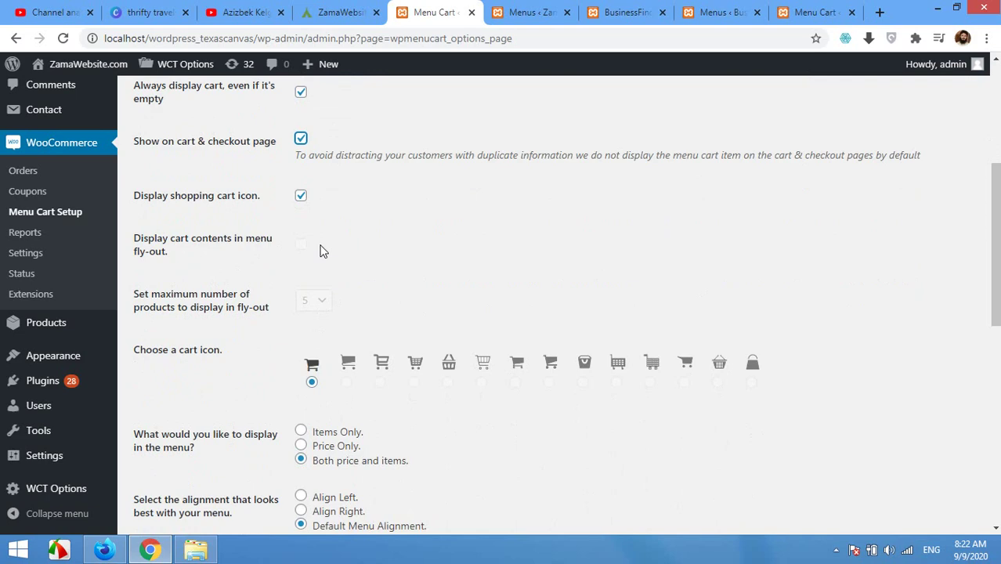
pyautogui.scroll(-2, 337, 268)
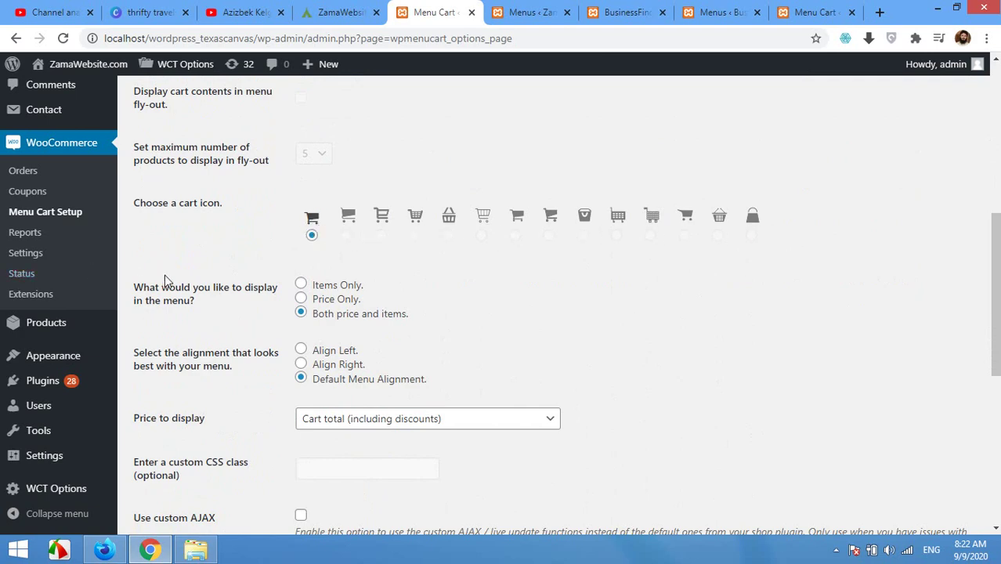
pyautogui.scroll(-2, 252, 278)
pyautogui.scroll(2, 253, 278)
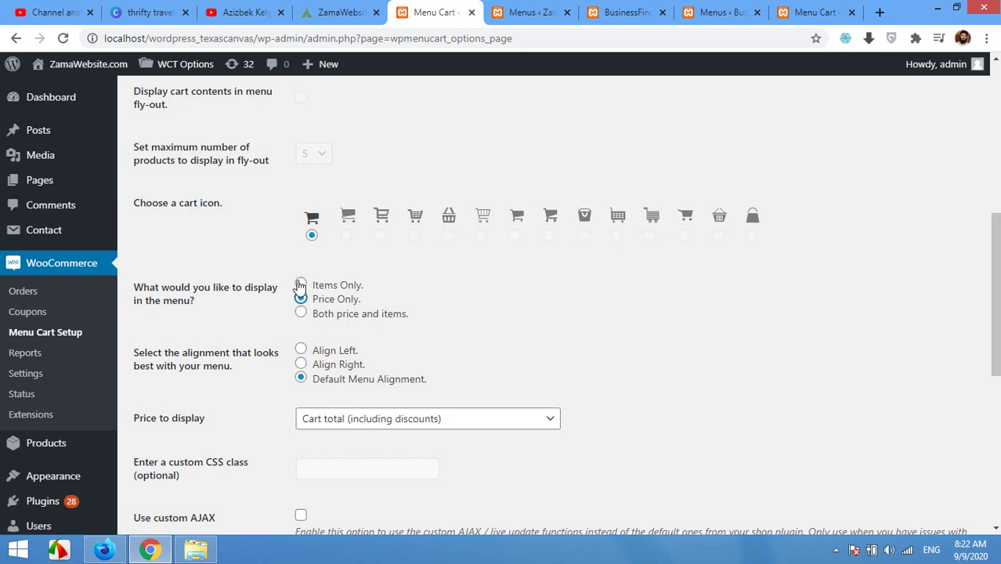
# - Display both price and items, align the cart right, and save the Menu Cart settings
pyautogui.click(300, 284)
pyautogui.click(301, 313)
pyautogui.scroll(-3, 225, 380)
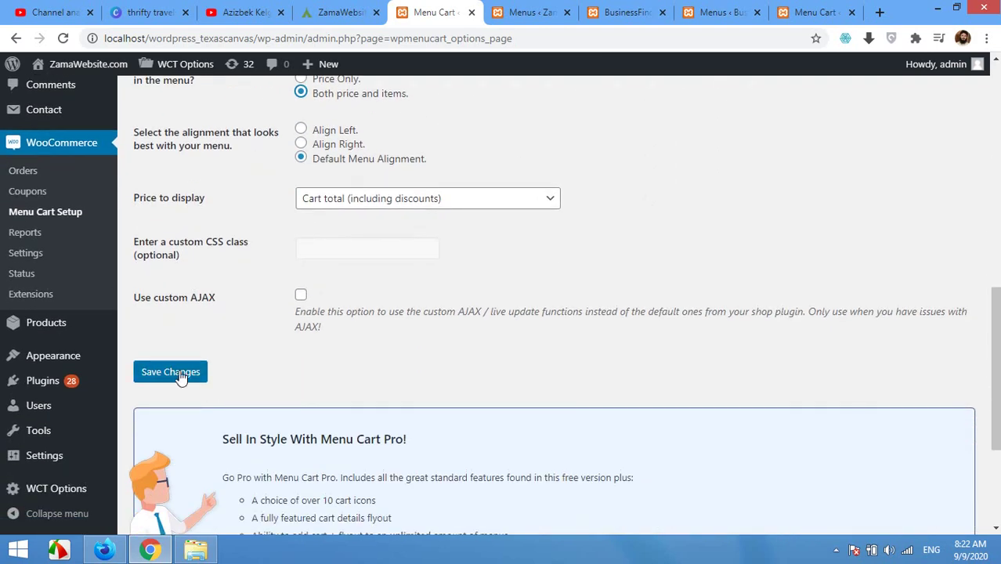
pyautogui.scroll(2, 262, 231)
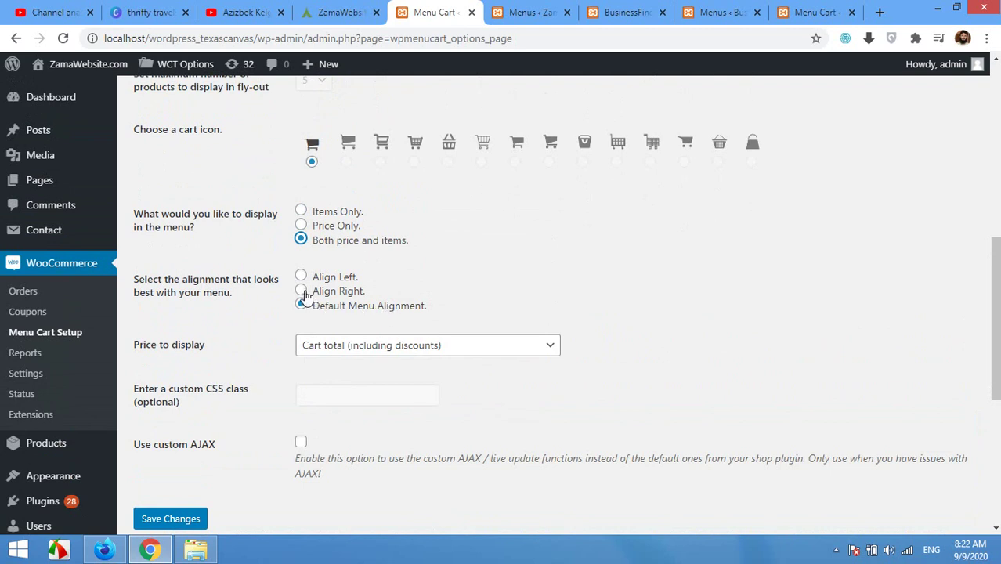
pyautogui.click(302, 291)
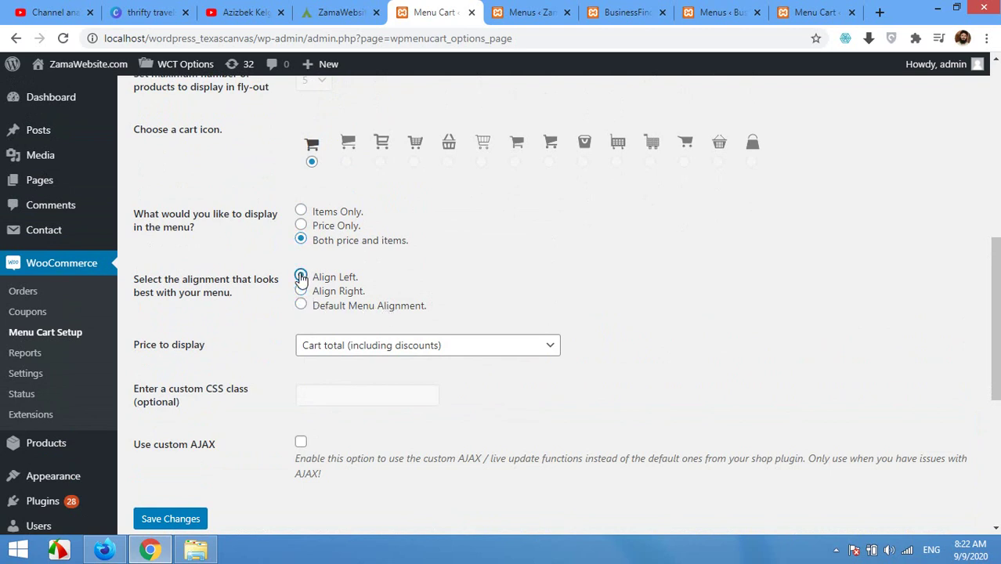
pyautogui.click(302, 291)
pyautogui.click(156, 521)
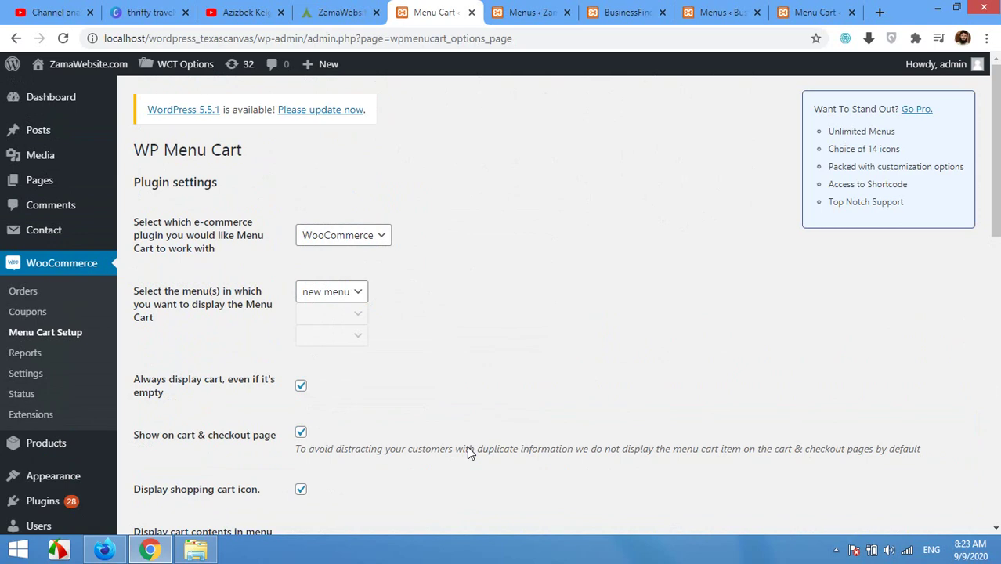
# - Reload the lanceview front page to see the '0 items - £0.00' cart, then return to the settings
pyautogui.click(243, 13)
pyautogui.click(337, 12)
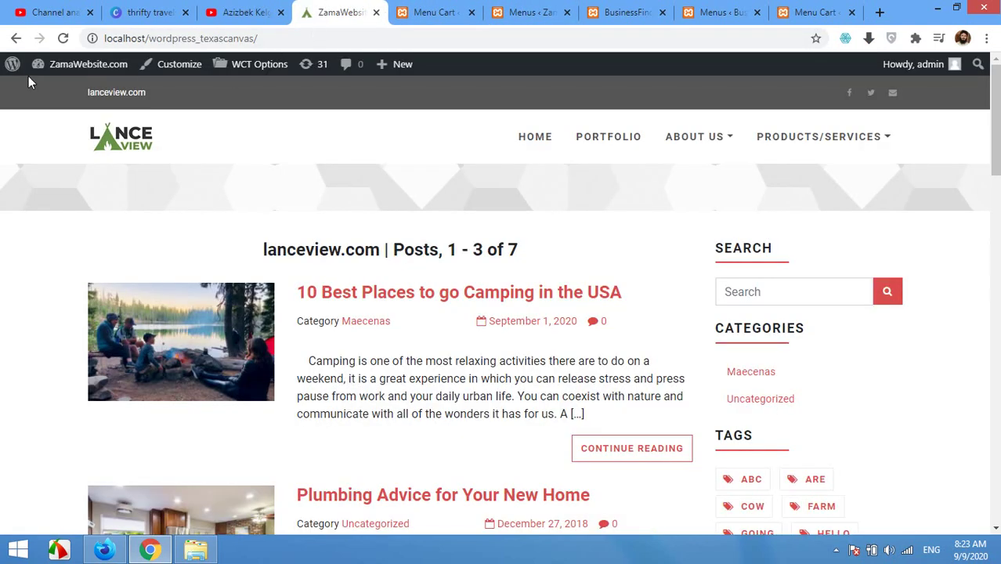
pyautogui.click(63, 38)
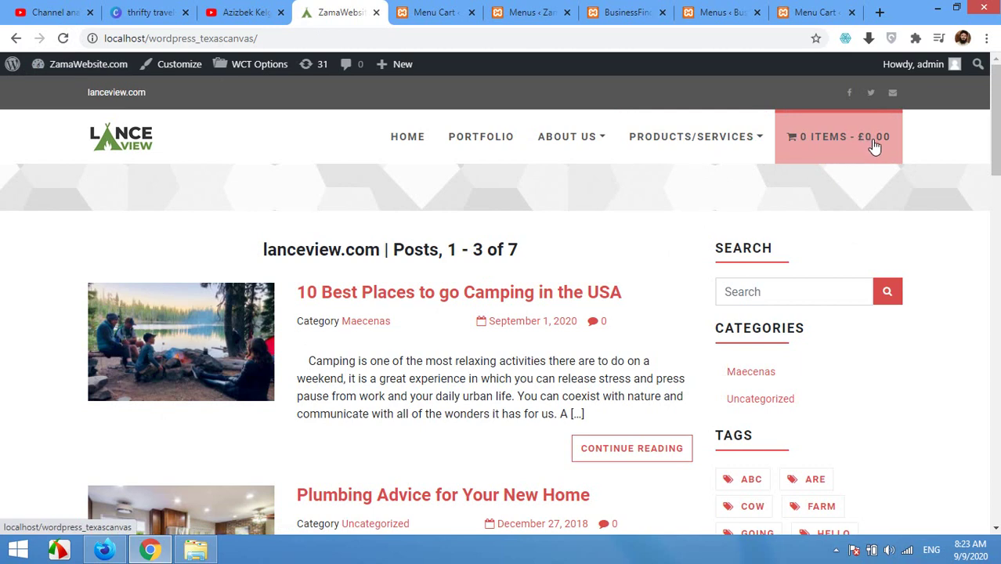
pyautogui.click(243, 12)
pyautogui.click(433, 11)
# - Set the menu cart to Price Only, save, and confirm the lanceview header cart shows £0.00
pyautogui.scroll(-1, 384, 360)
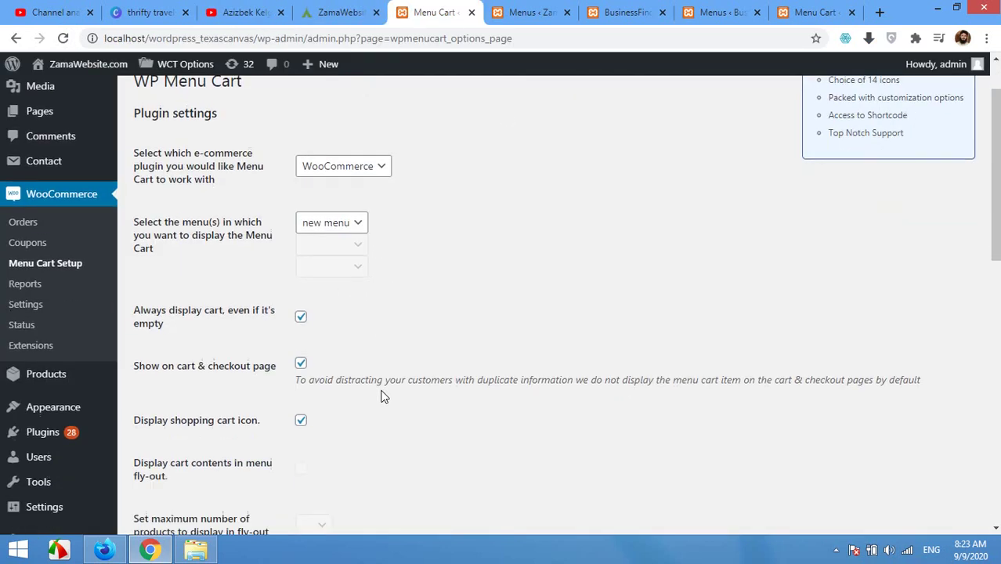
pyautogui.scroll(-2, 360, 368)
pyautogui.scroll(-2, 343, 356)
pyautogui.click(307, 374)
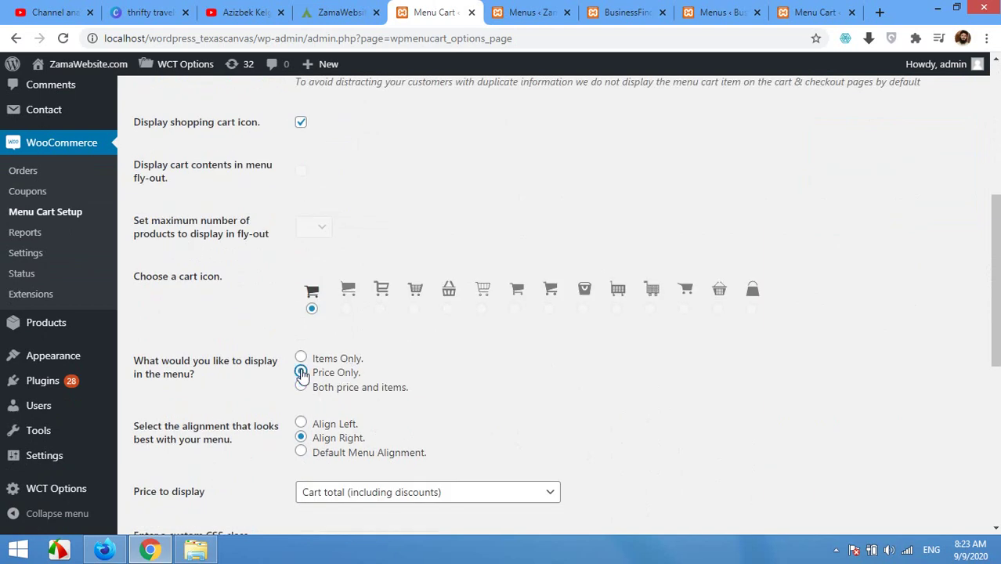
pyautogui.scroll(-3, 212, 454)
pyautogui.click(176, 376)
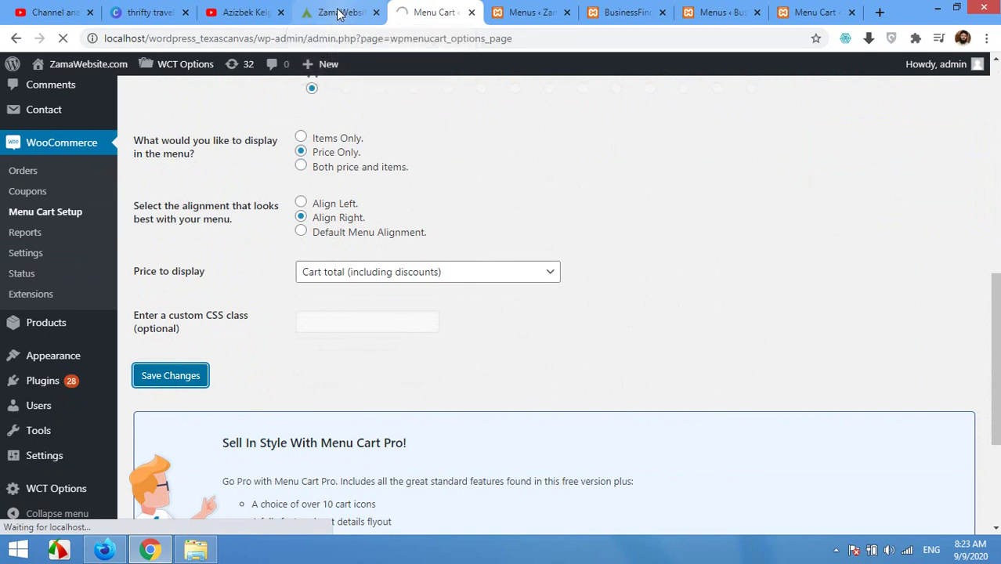
pyautogui.click(342, 12)
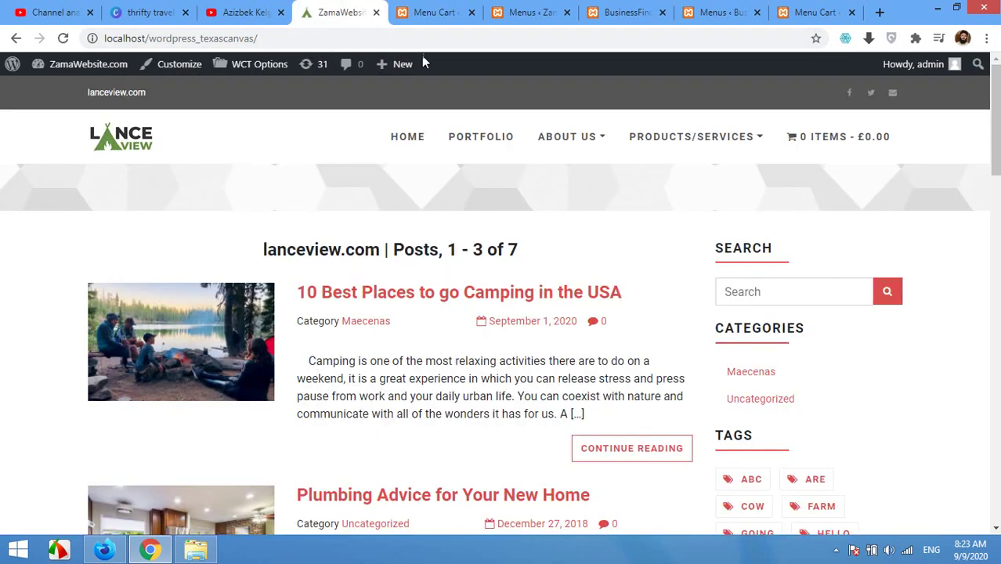
pyautogui.click(63, 38)
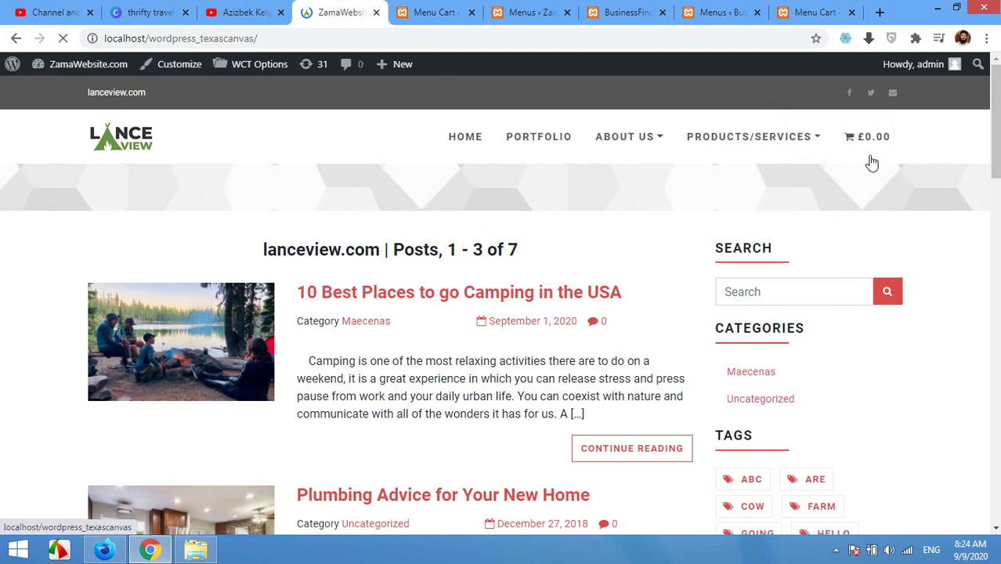
# - Change the menu cart display to Items Only and save the setting
pyautogui.click(433, 12)
pyautogui.scroll(-3, 363, 333)
pyautogui.scroll(-3, 333, 388)
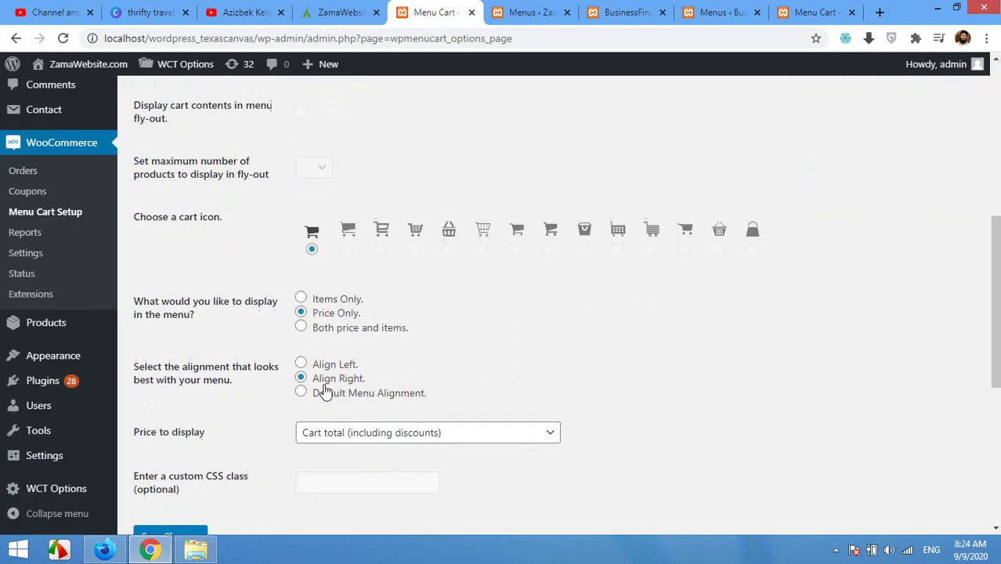
pyautogui.click(301, 284)
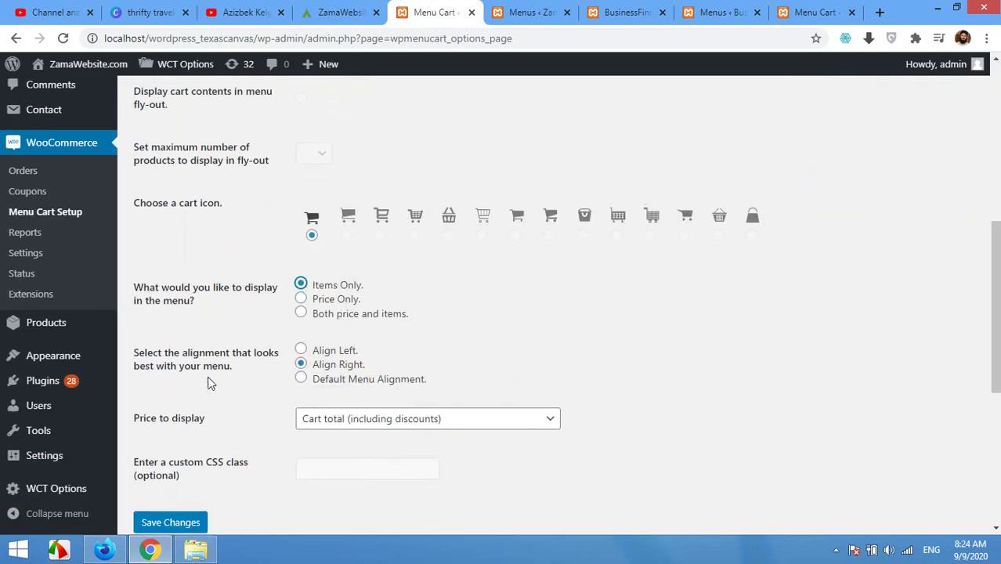
pyautogui.click(164, 525)
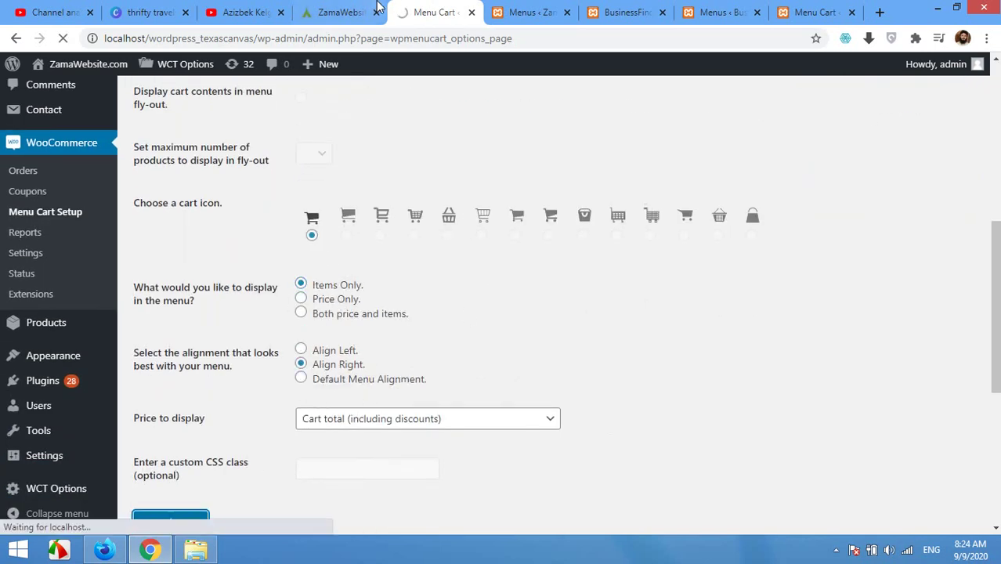
pyautogui.click(342, 12)
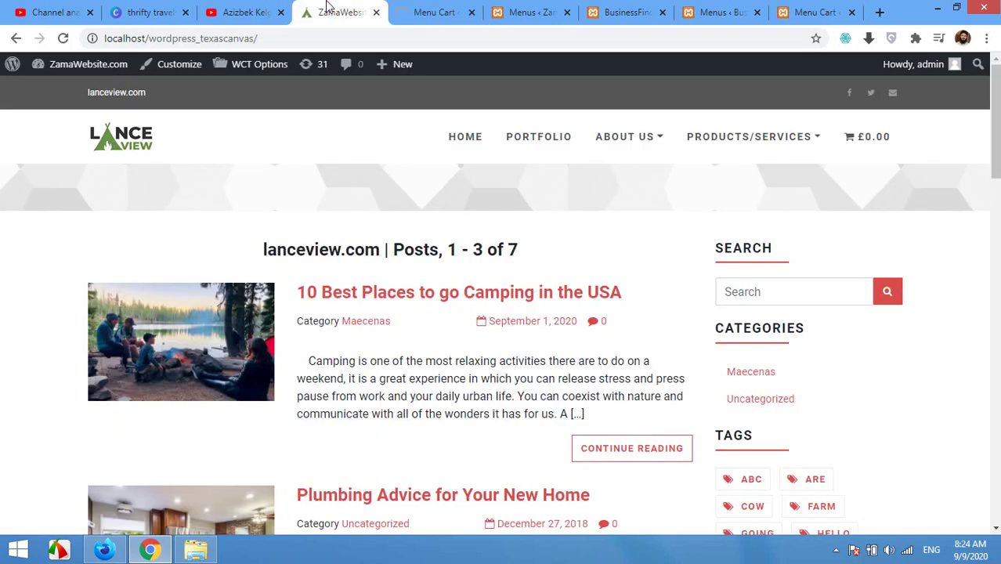
# - Reload lanceview to confirm the cart reads 0 Items, then go to the BusinessFinder+ page
pyautogui.click(63, 39)
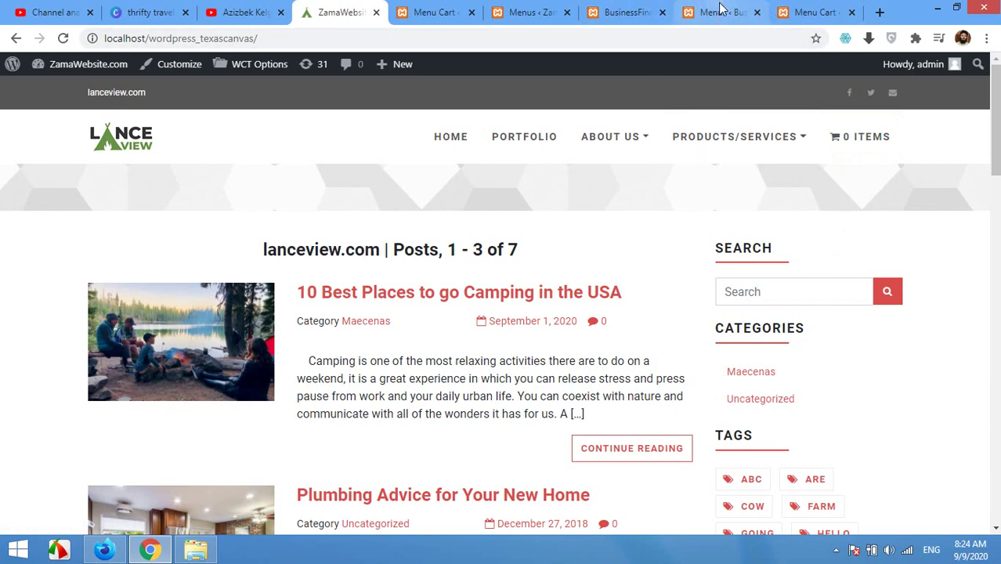
pyautogui.click(686, 11)
pyautogui.click(641, 10)
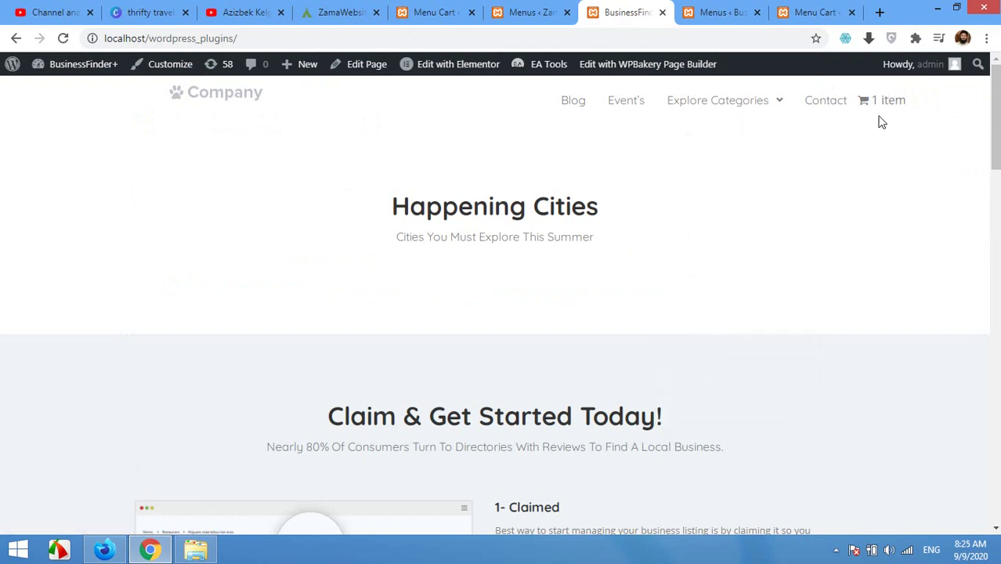
pyautogui.moveTo(725, 101)
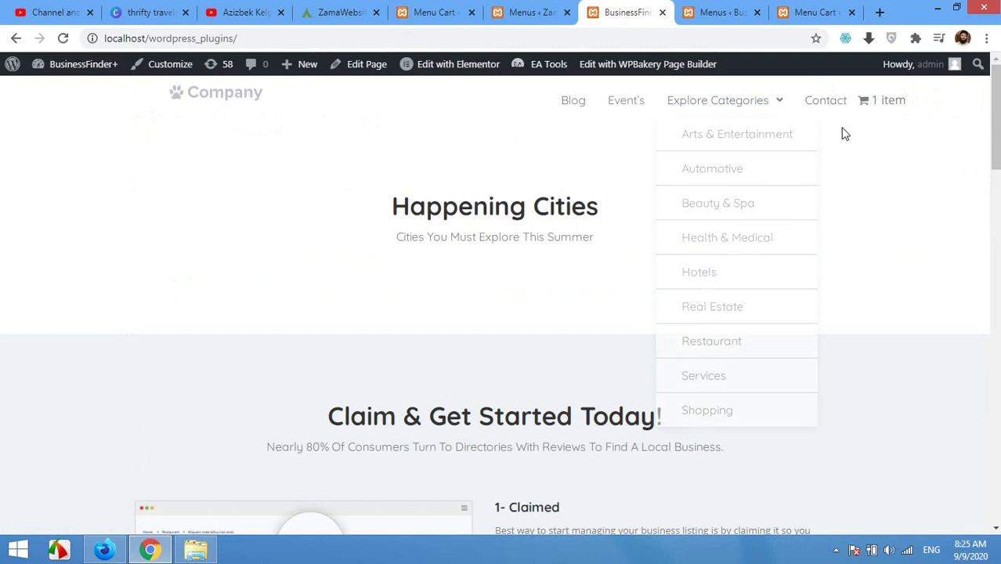
# - Open the Customizer in a new tab and copy the cart item's wpmenucartli id from the inspector
pyautogui.rightClick(173, 69)
pyautogui.click(188, 74)
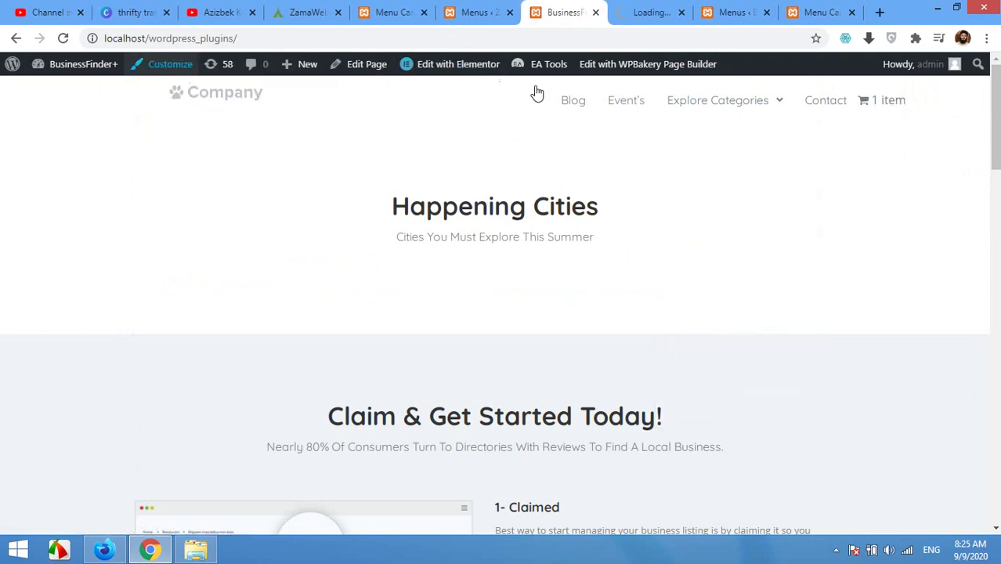
pyautogui.rightClick(886, 106)
pyautogui.press('Escape')
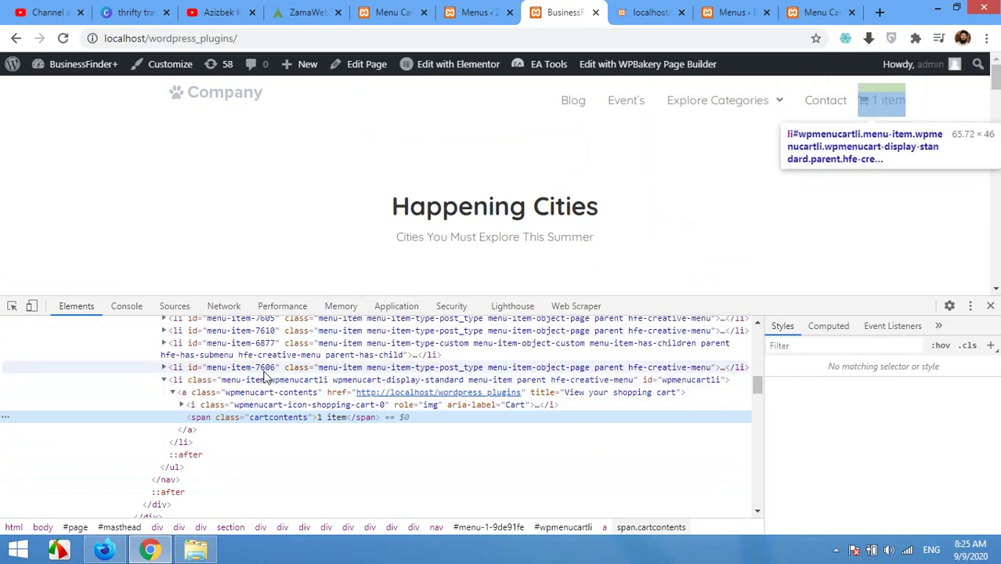
pyautogui.doubleClick(678, 380)
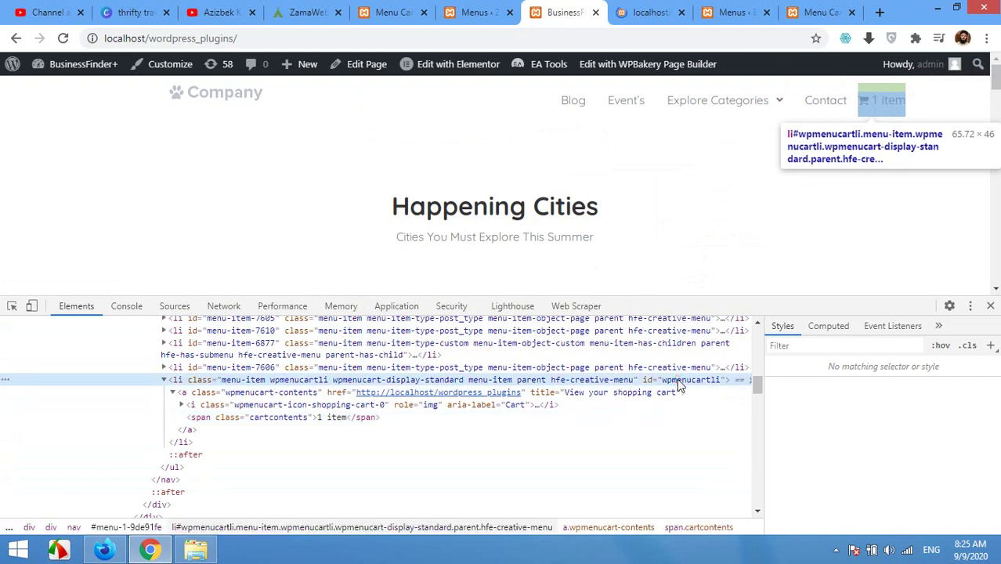
pyautogui.rightClick(678, 380)
pyautogui.moveTo(725, 101)
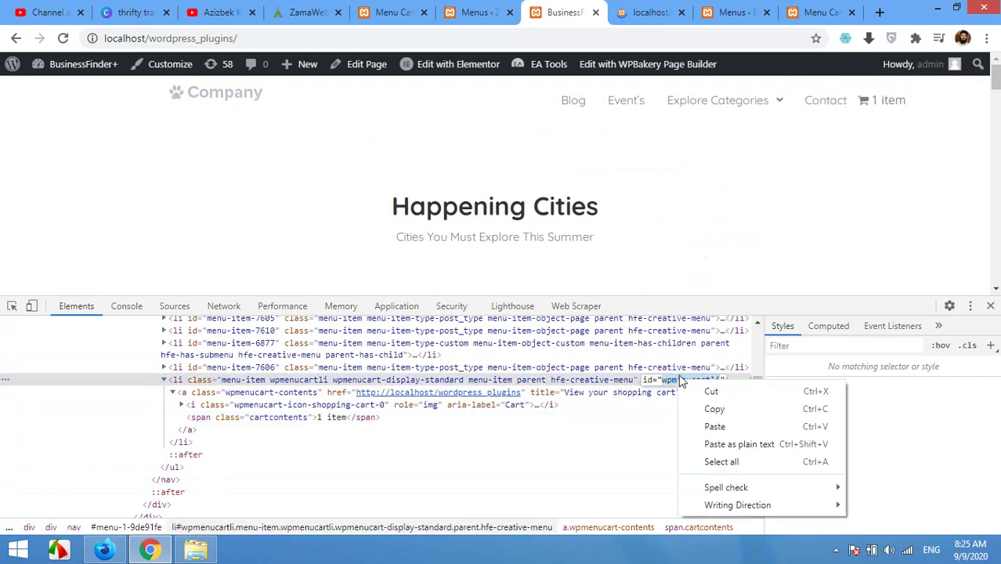
pyautogui.click(713, 408)
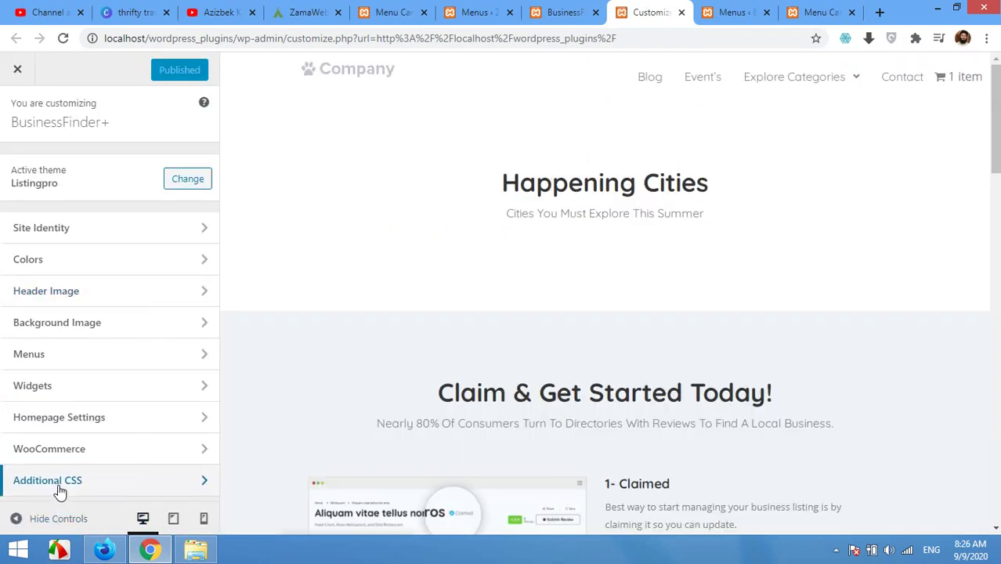
# - Delete the existing #wpmenucartli padding rule so Additional CSS is empty
pyautogui.click(59, 484)
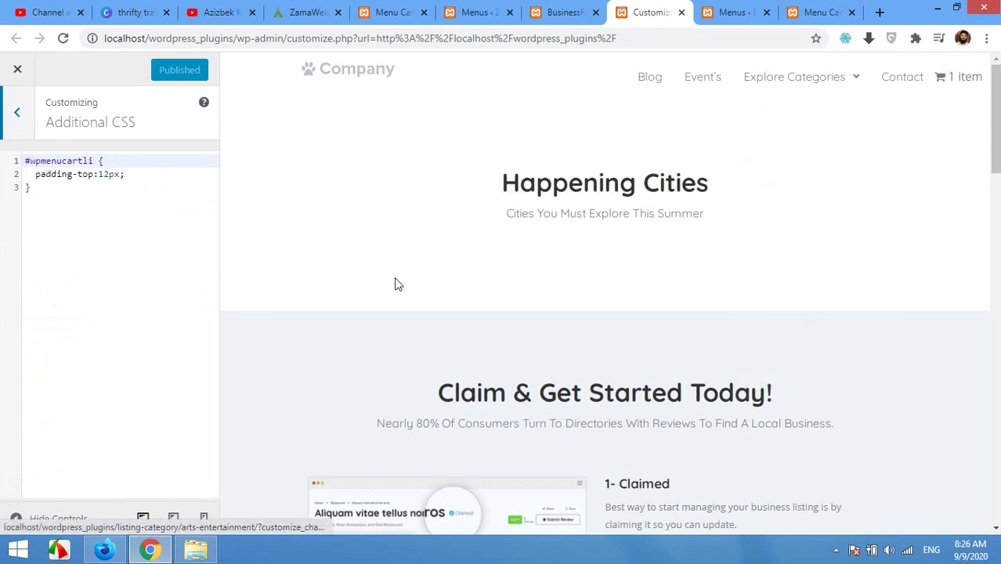
pyautogui.moveTo(89, 194); pyautogui.dragTo(1, 157)
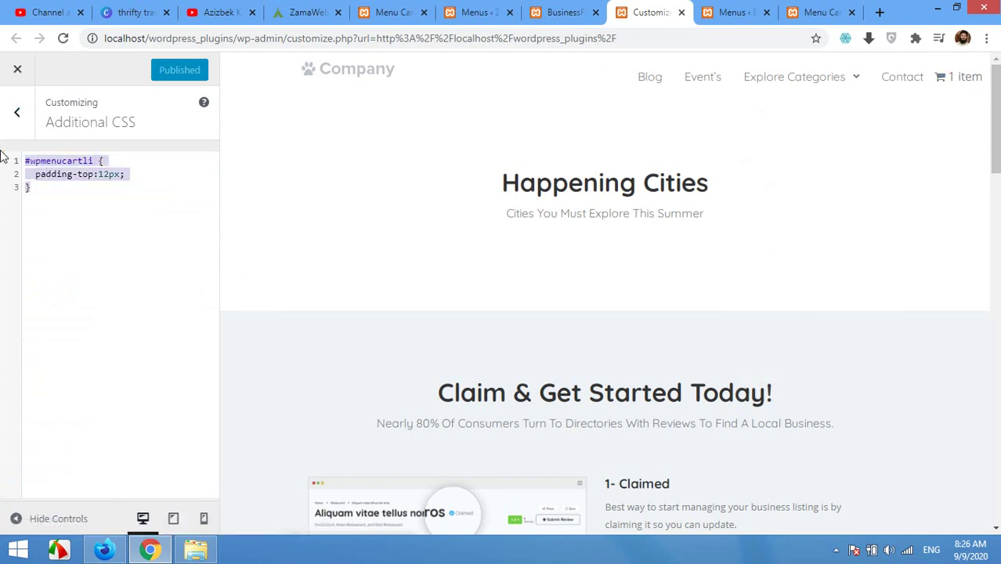
pyautogui.press('BackSpace')
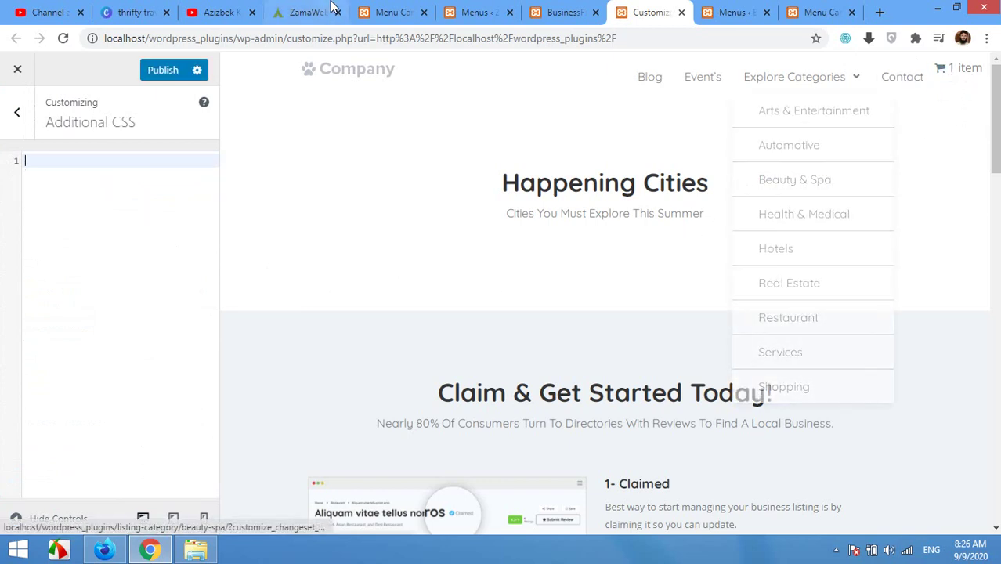
# - Copy the wpmenucartli id again from the live page's markup and return to Additional CSS
pyautogui.click(308, 12)
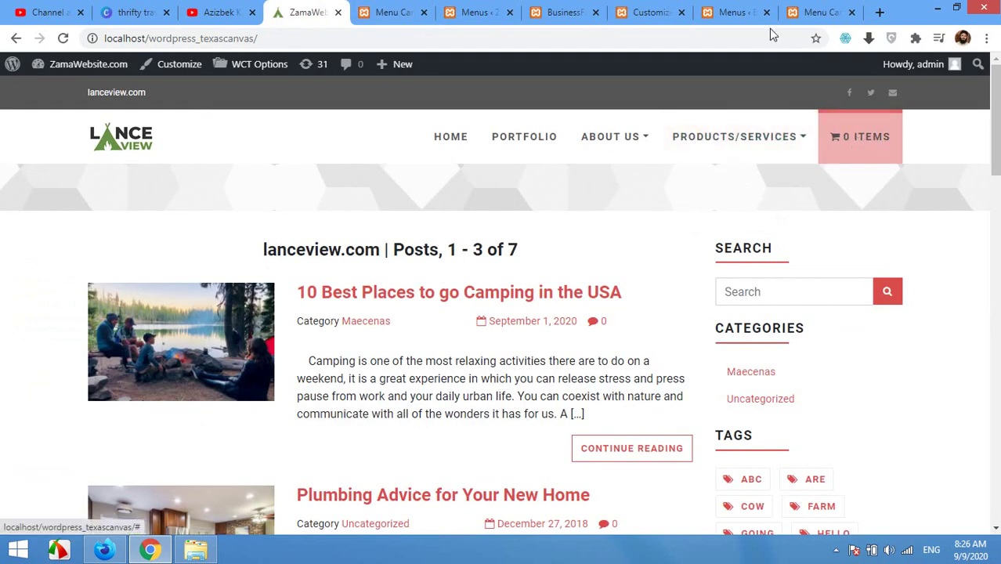
pyautogui.click(578, 8)
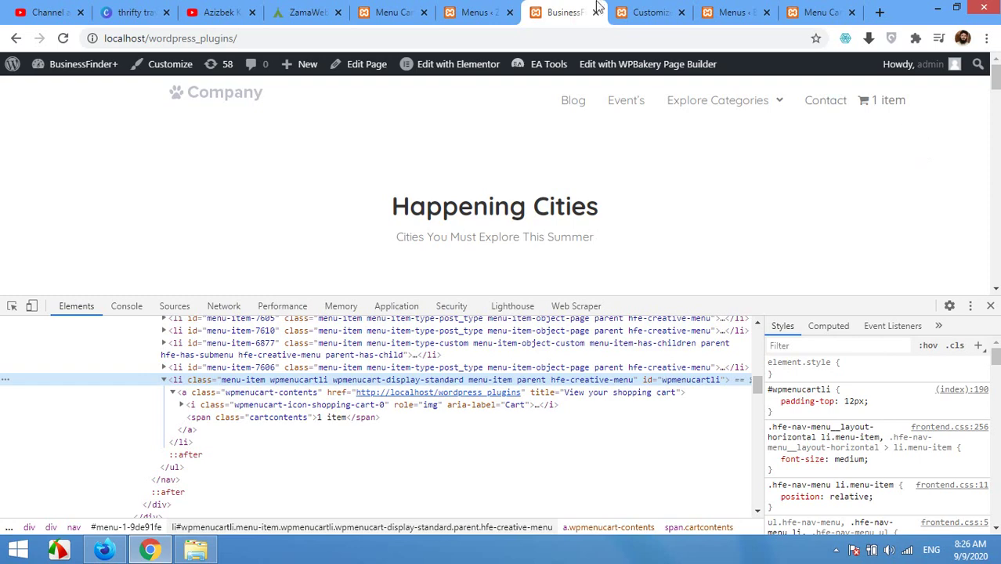
pyautogui.click(644, 11)
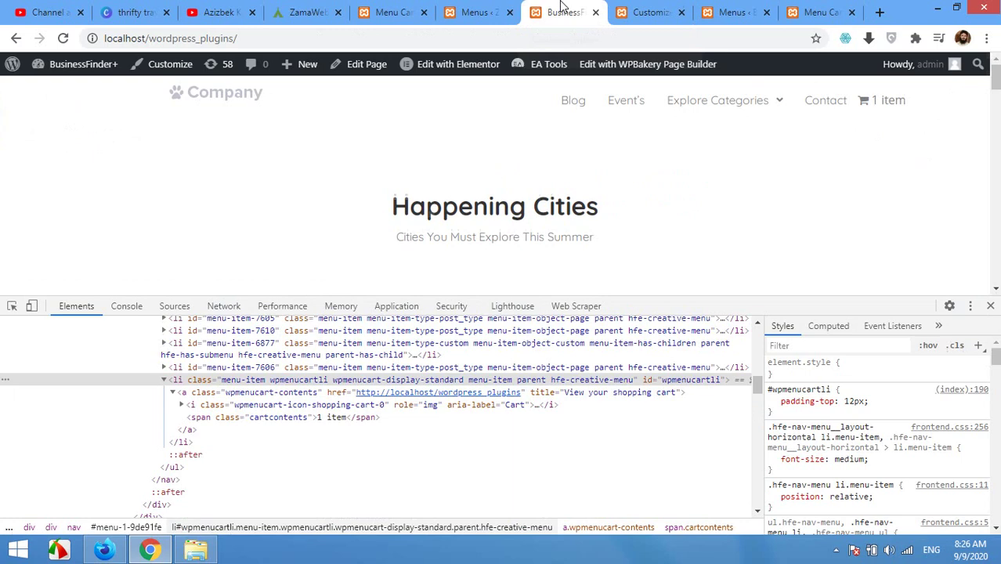
pyautogui.click(565, 12)
pyautogui.doubleClick(683, 380)
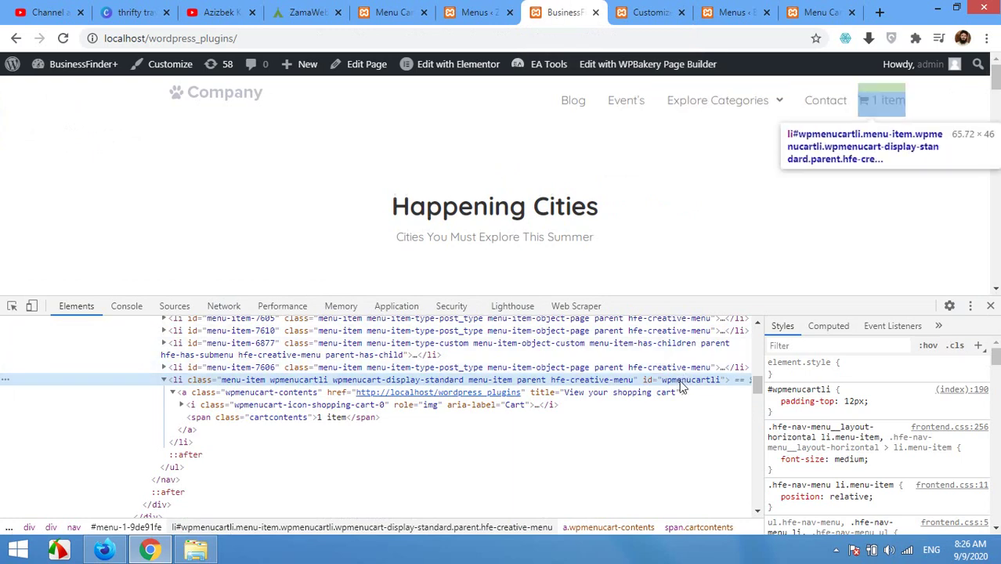
pyautogui.rightClick(681, 382)
pyautogui.click(702, 410)
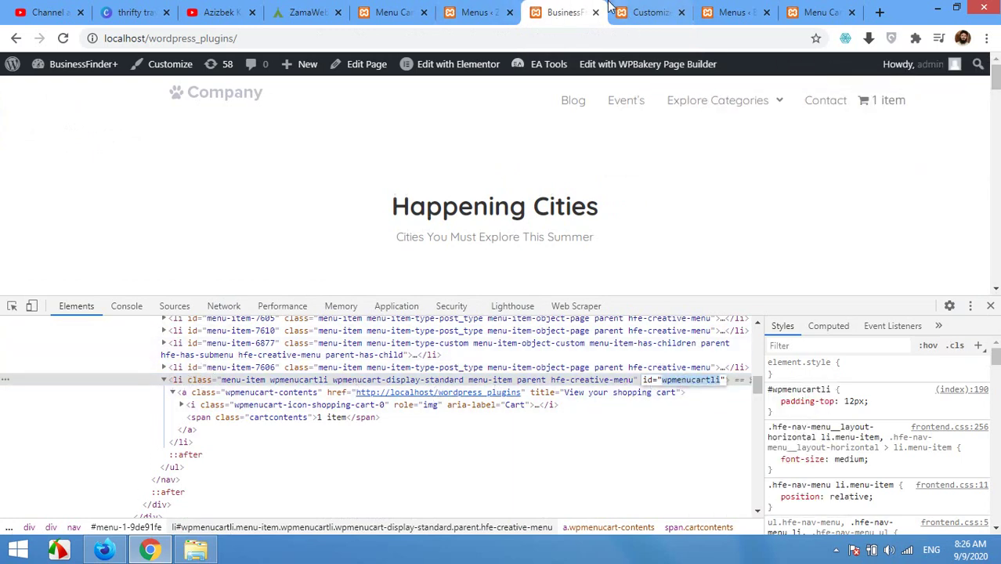
pyautogui.click(642, 11)
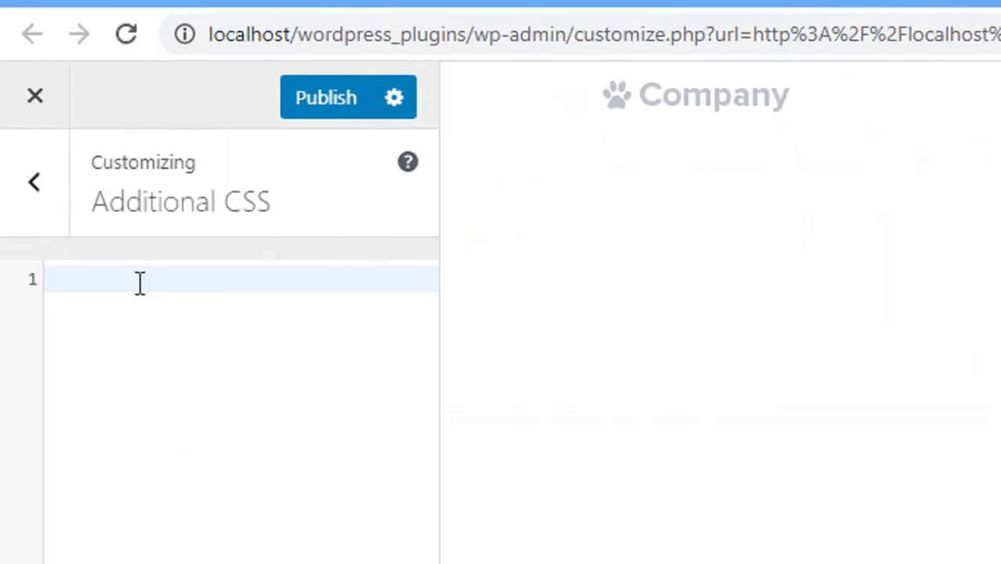
# - Write a #wpmenucartli rule with padding-top:10px; in Additional CSS
pyautogui.write('#')
pyautogui.rightClick(139, 283)
pyautogui.click(213, 449)
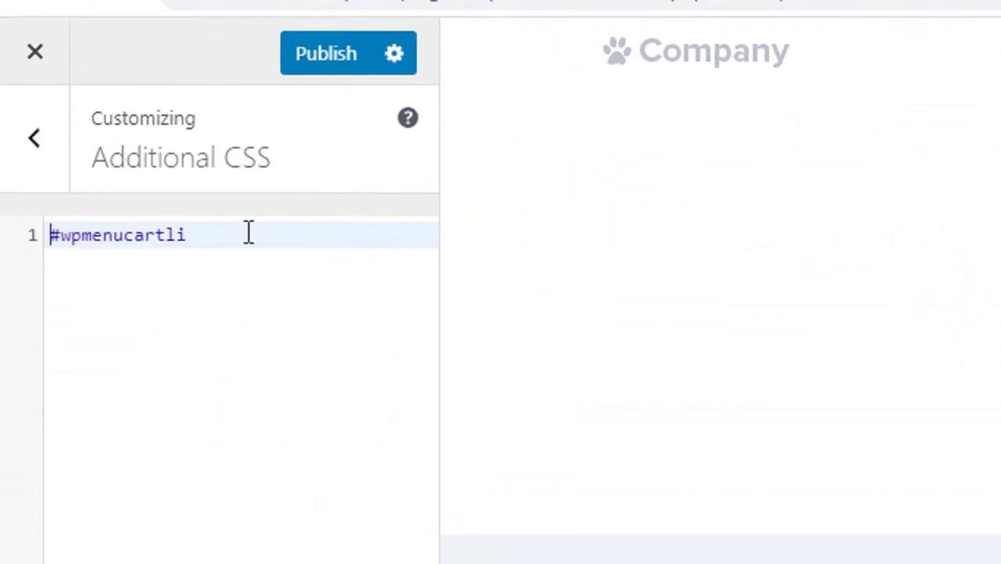
pyautogui.write('{')
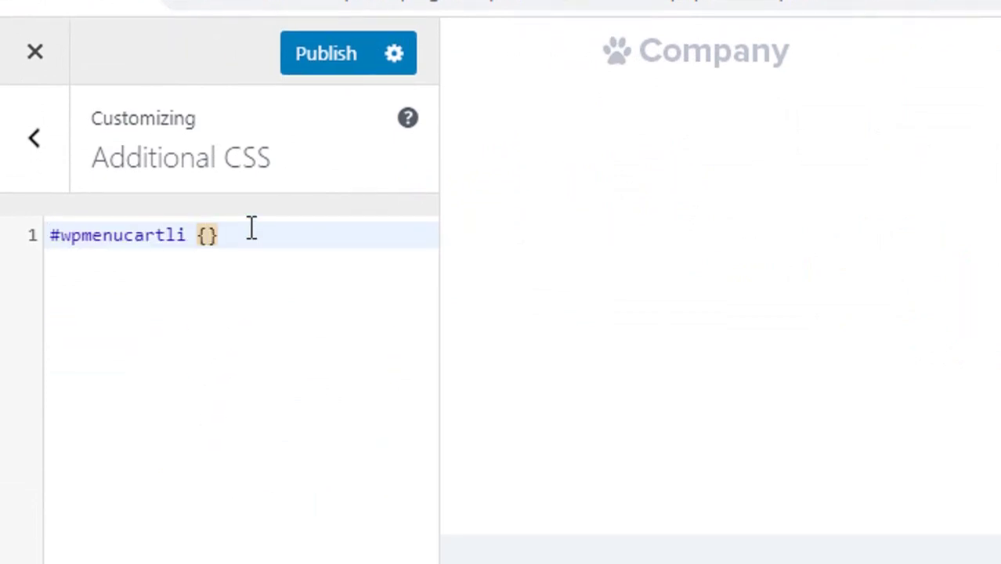
pyautogui.press('Return')
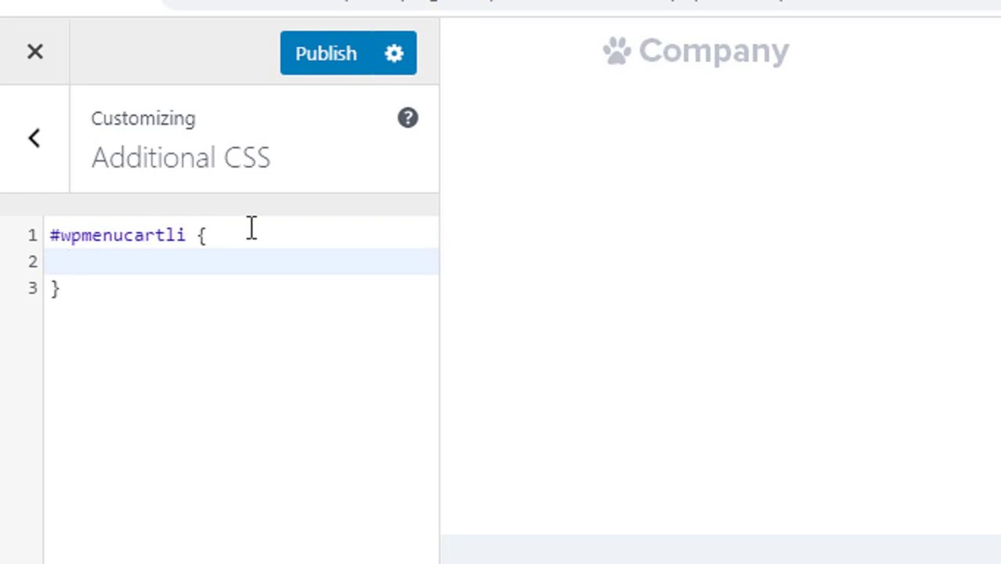
pyautogui.write('pad')
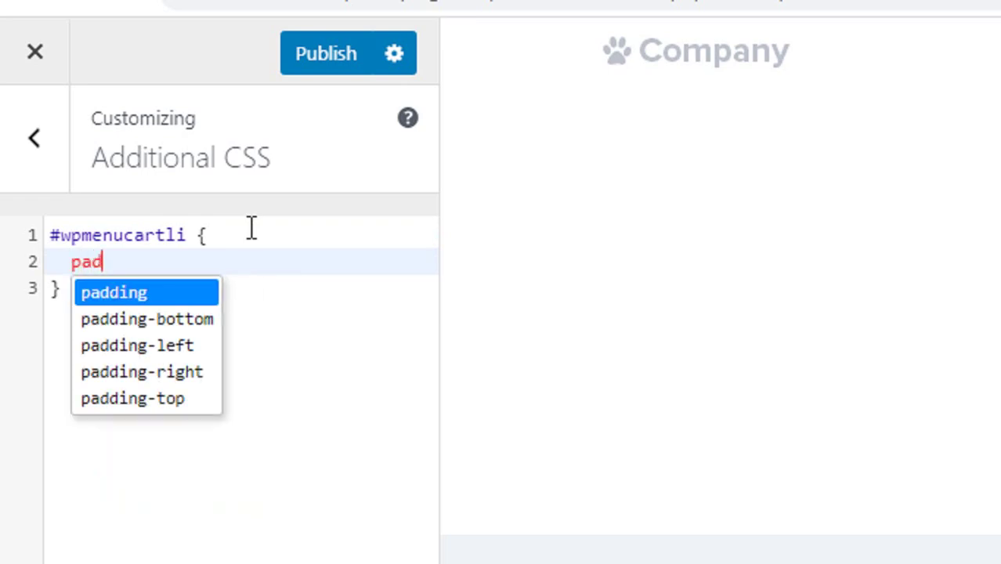
pyautogui.write('ding')
pyautogui.press('Escape')
pyautogui.write('-')
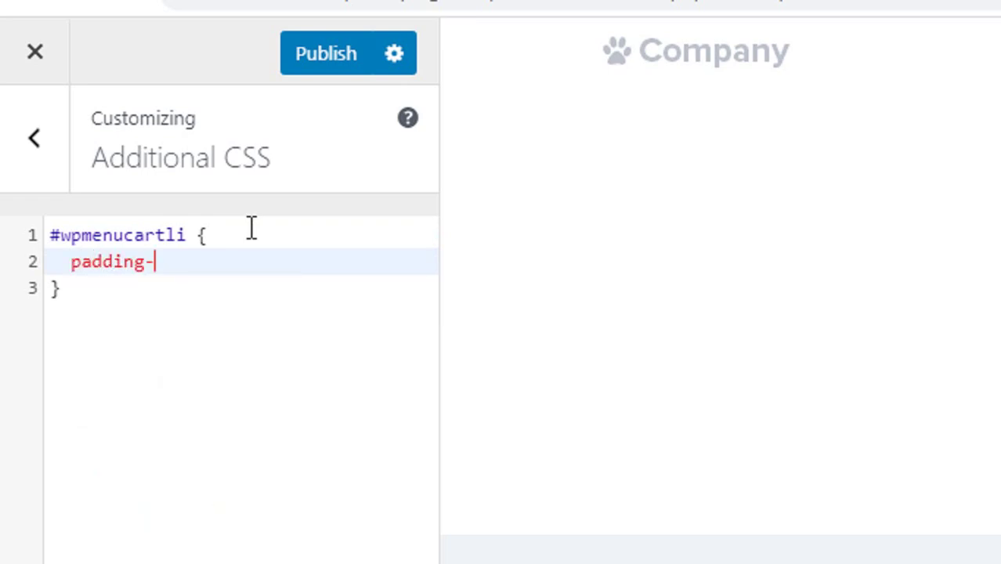
pyautogui.write('top:')
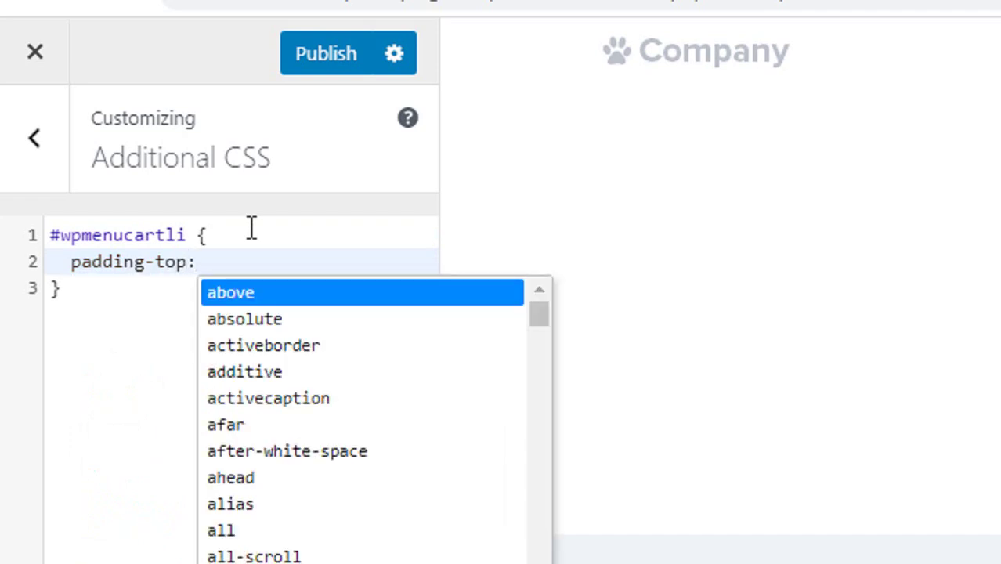
pyautogui.write('10px;')
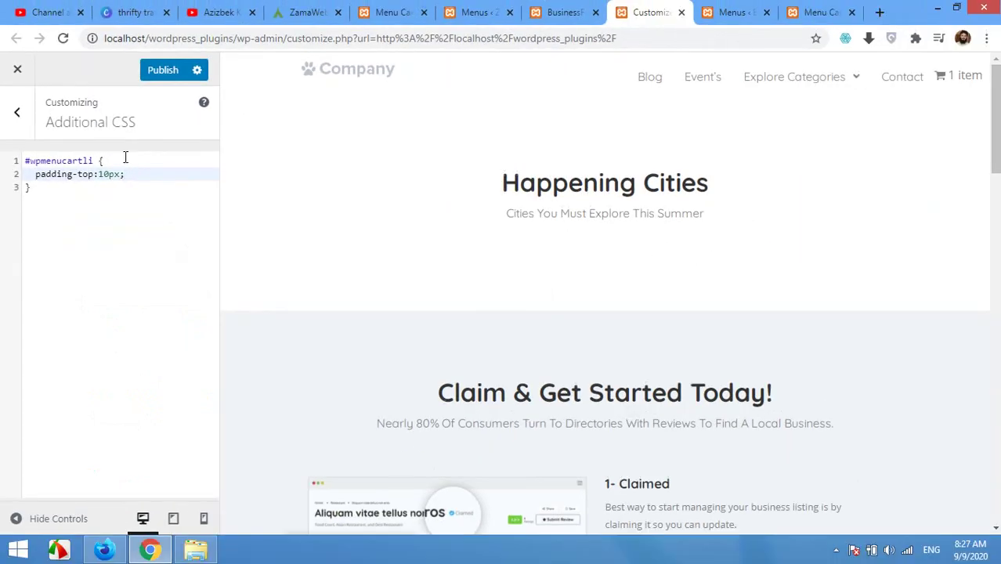
# - Try padding-top values 20, 5 and 10, settle on 12px, and publish the CSS
pyautogui.moveTo(107, 177); pyautogui.dragTo(101, 178)
pyautogui.write('2')
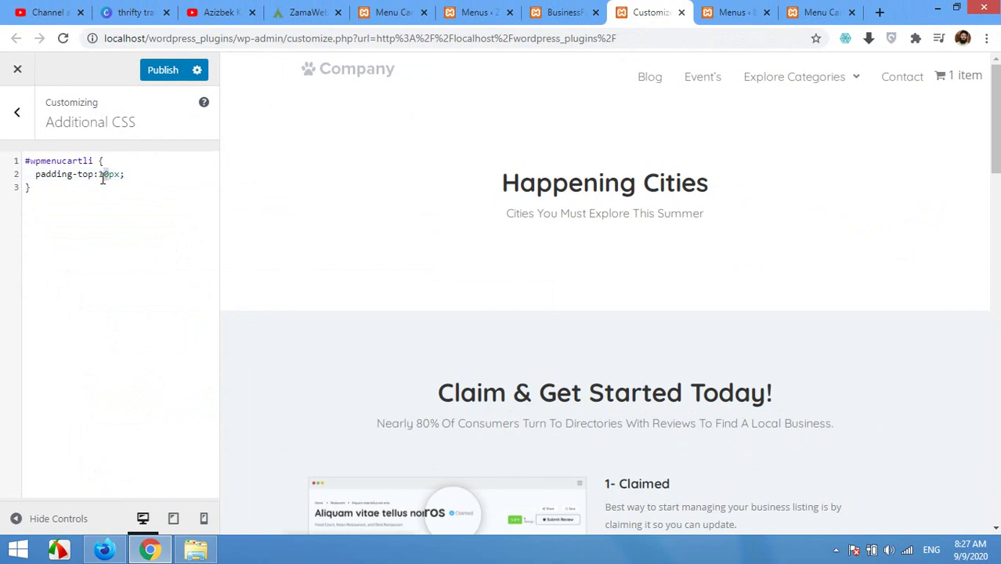
pyautogui.click(107, 176)
pyautogui.press('BackSpace')
pyautogui.press('BackSpace')
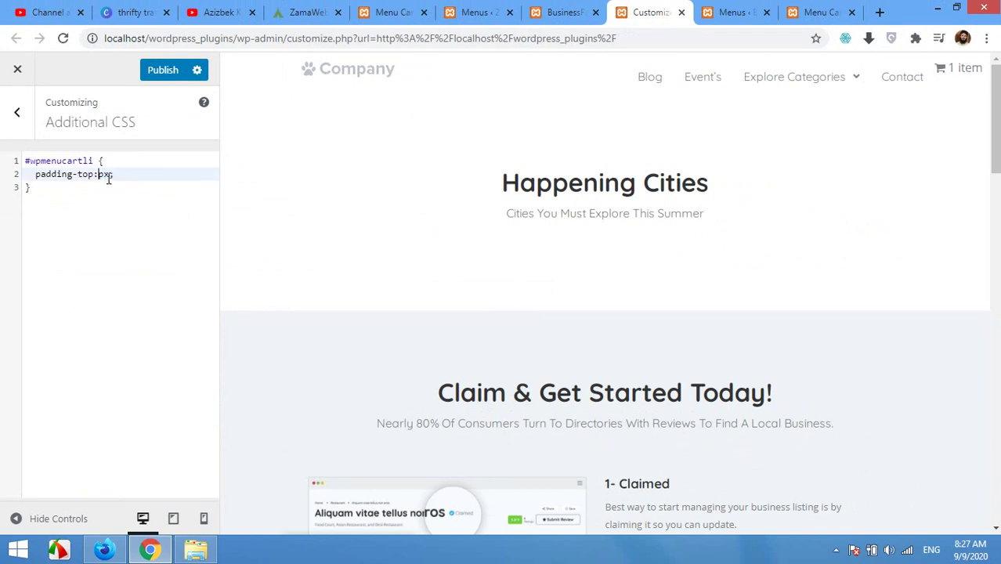
pyautogui.write('5')
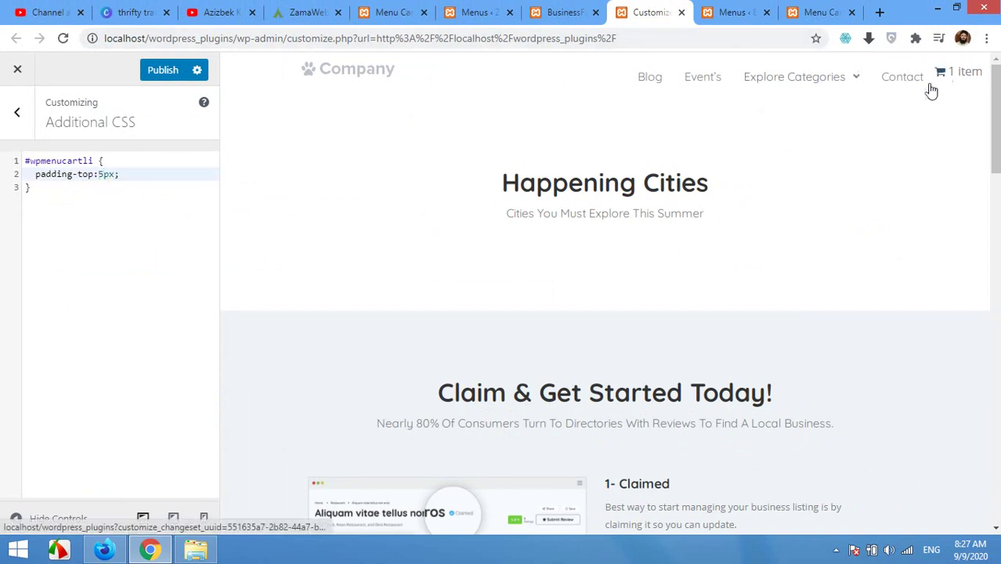
pyautogui.moveTo(105, 176); pyautogui.dragTo(97, 176)
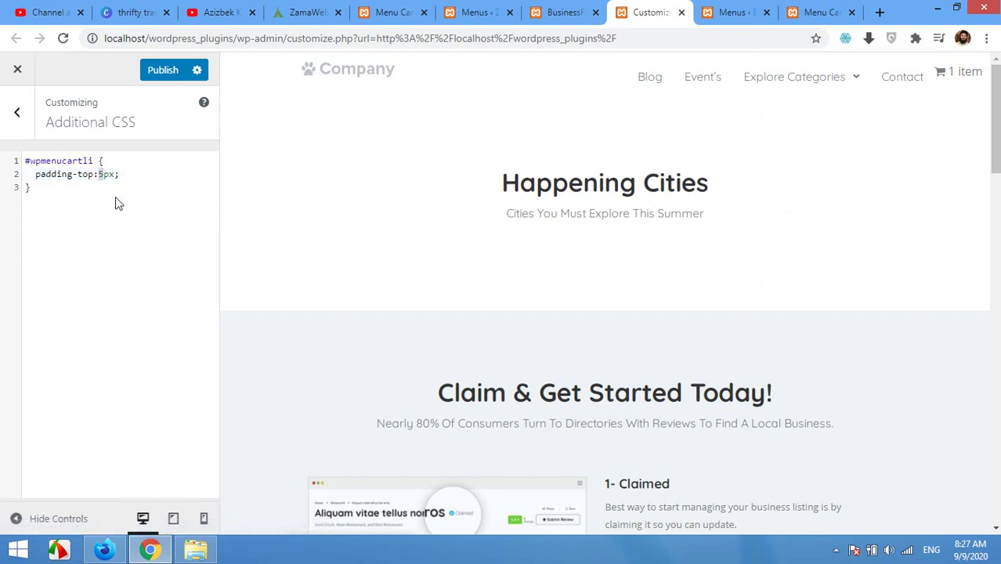
pyautogui.write('10')
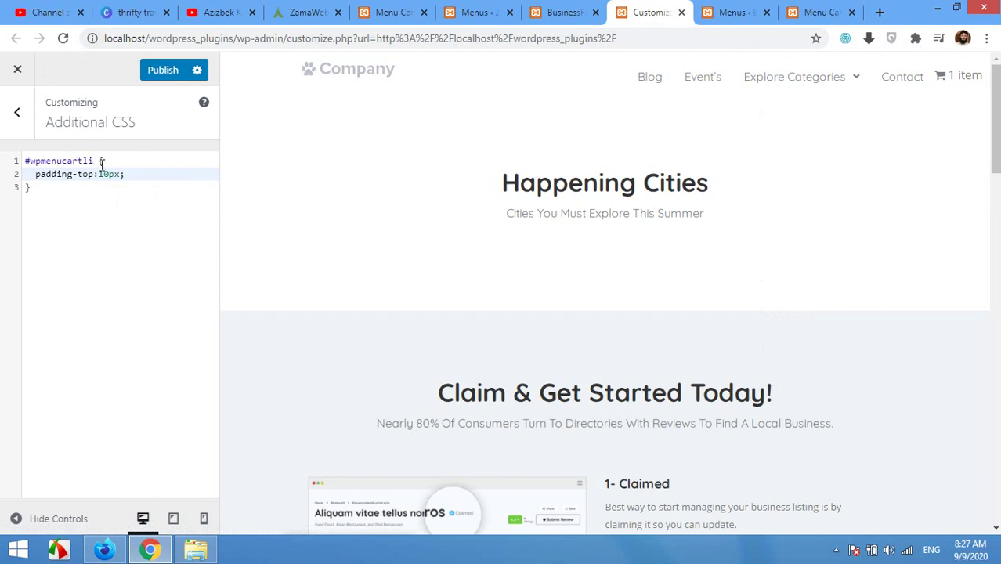
pyautogui.moveTo(106, 174); pyautogui.dragTo(109, 174)
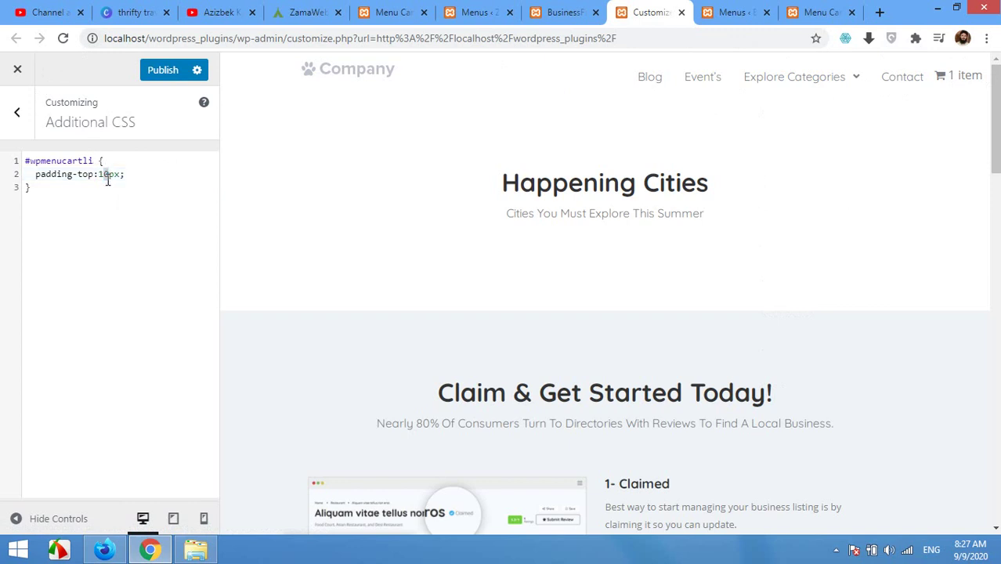
pyautogui.write('2')
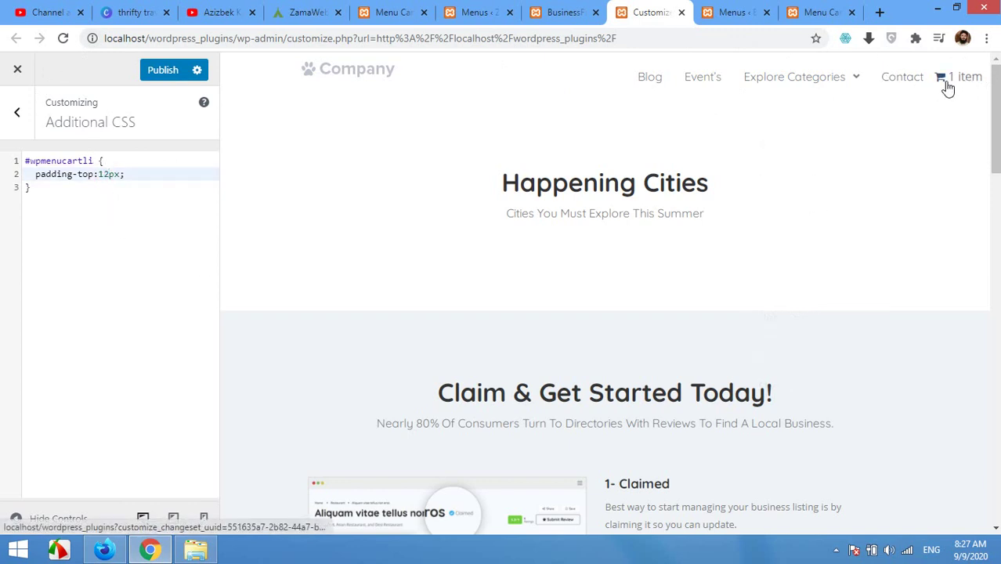
pyautogui.click(160, 75)
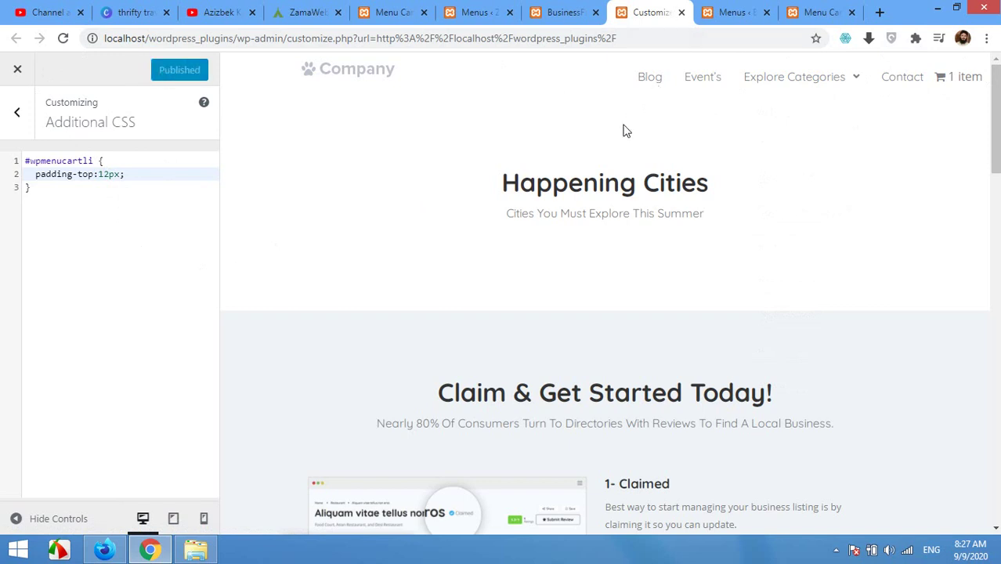
pyautogui.click(566, 14)
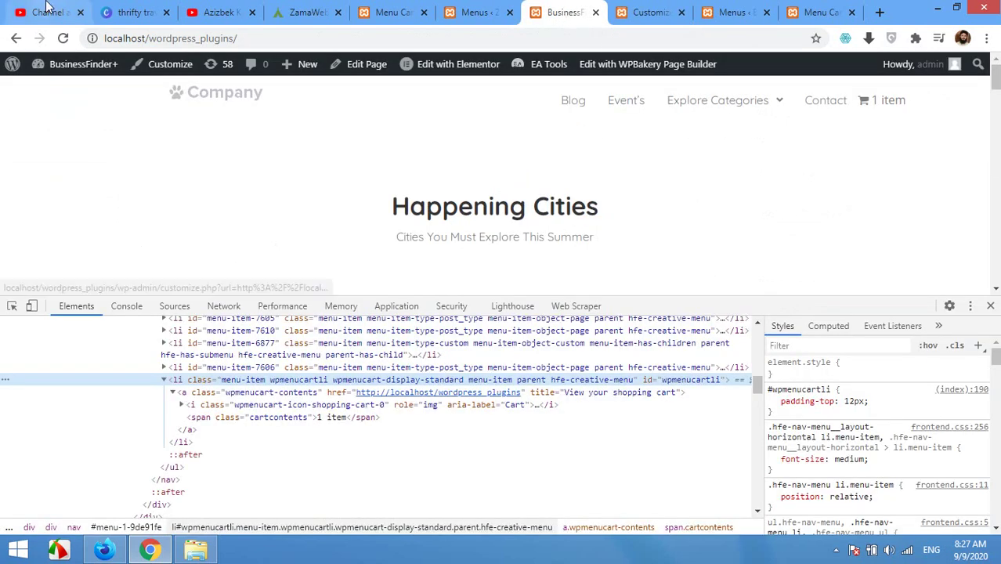
# - Reload the BusinessFinder+ page to check the 12px cart alignment and close DevTools
pyautogui.click(64, 39)
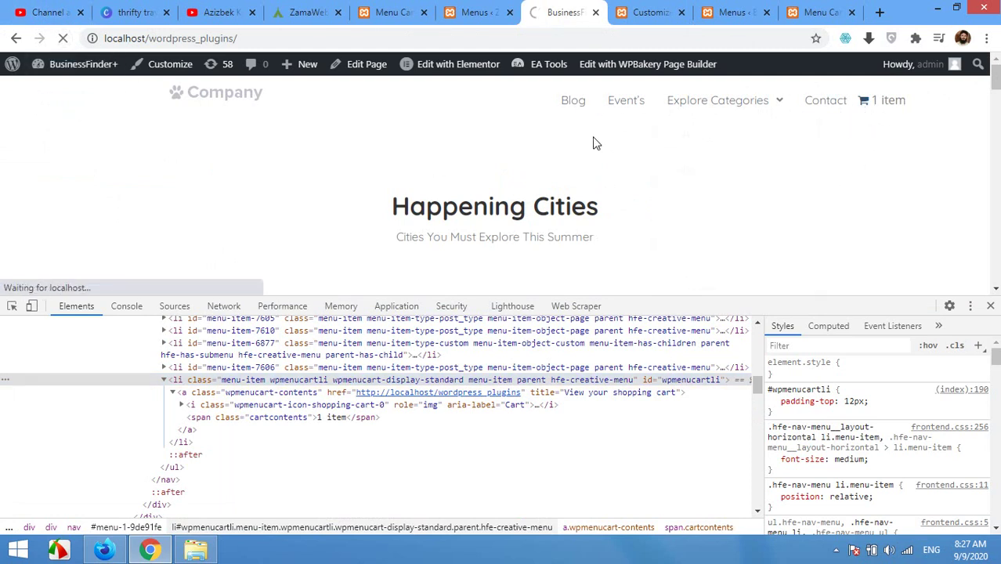
pyautogui.click(990, 306)
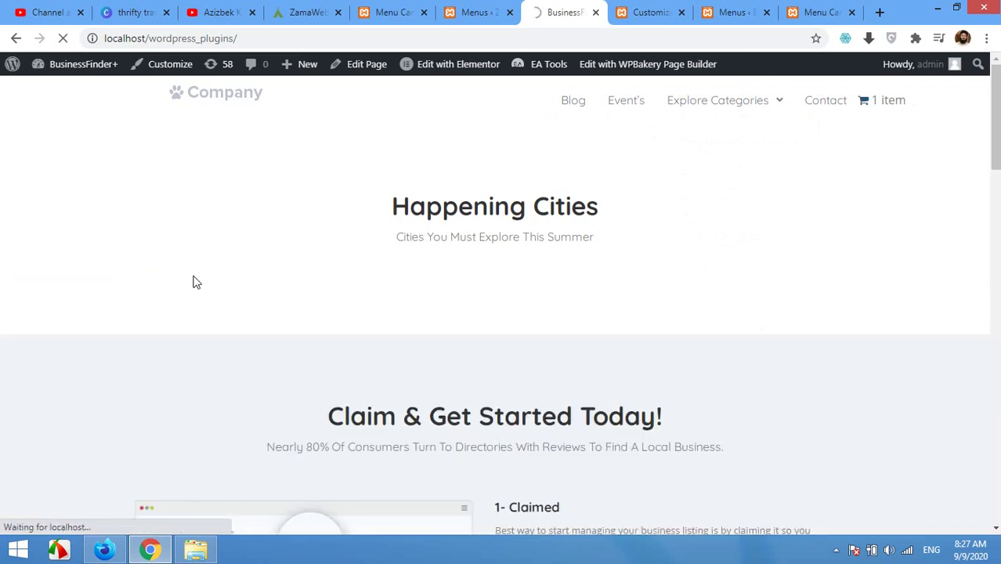